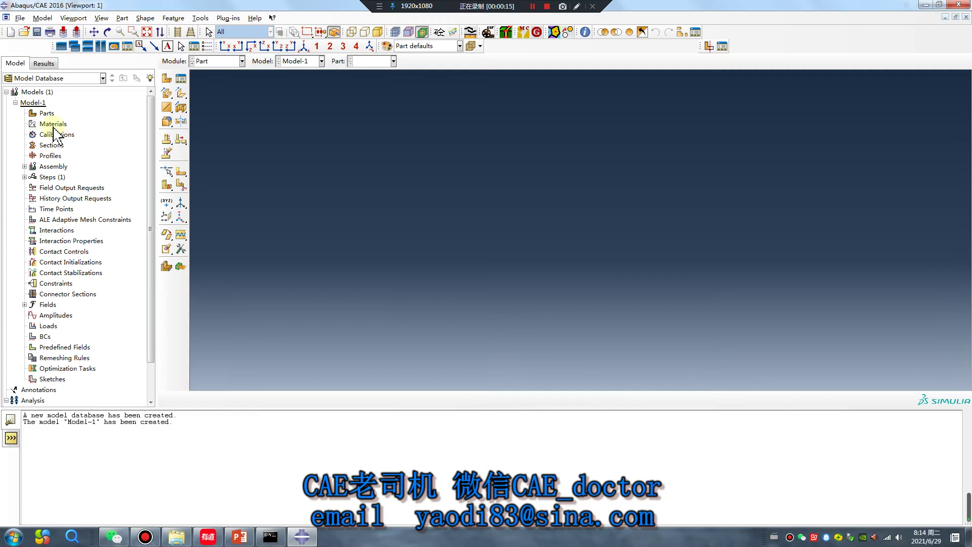
Create a folder '2' inside 0629 and make D:/work/6/0629/2 the work directory
left_click(21, 18)
left_click(51, 81)
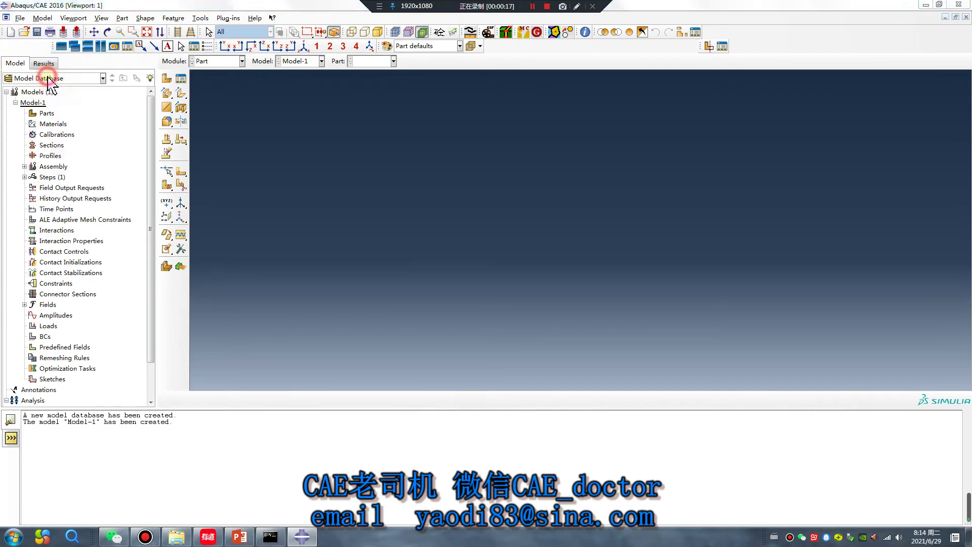
left_click(670, 258)
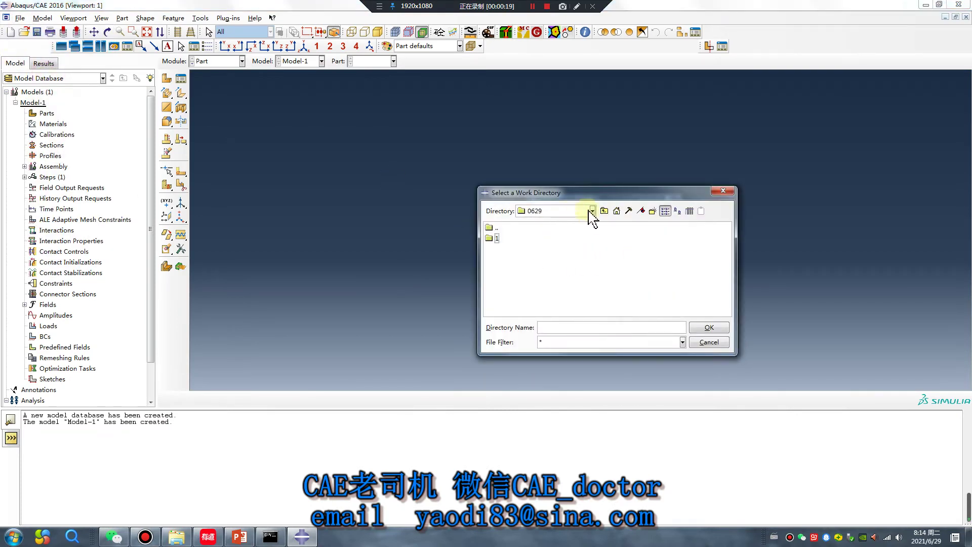
left_click(604, 211)
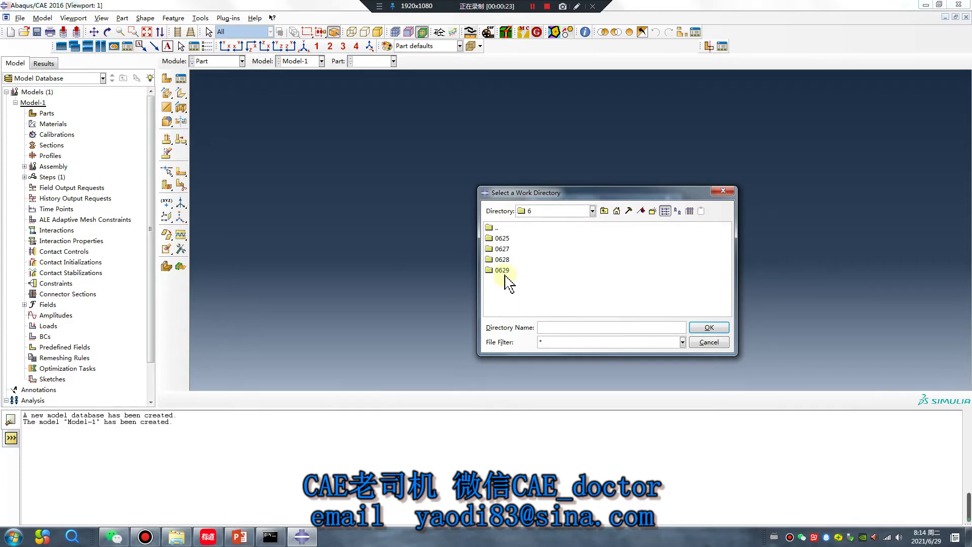
double_click(504, 271)
right_click(504, 264)
left_click(526, 356)
type("2")
key("Return")
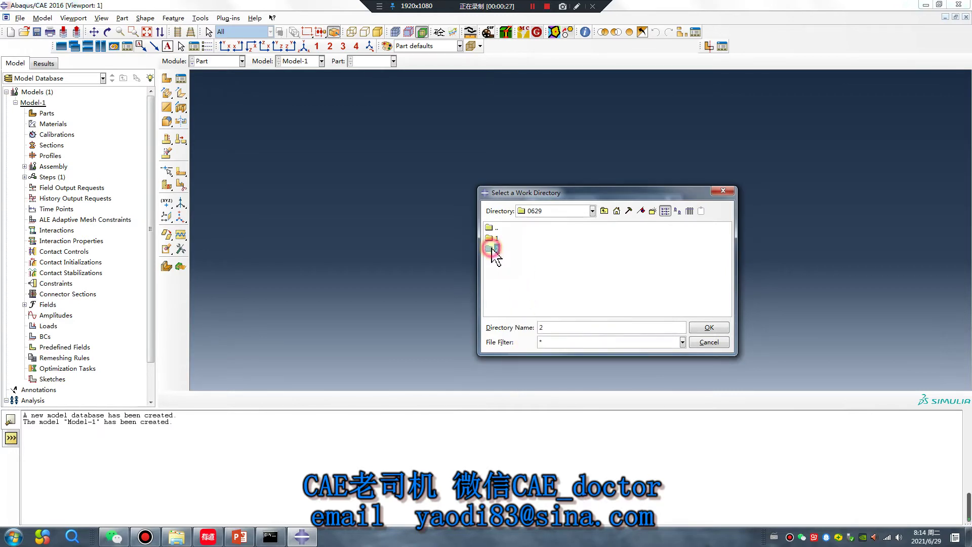
left_click(708, 329)
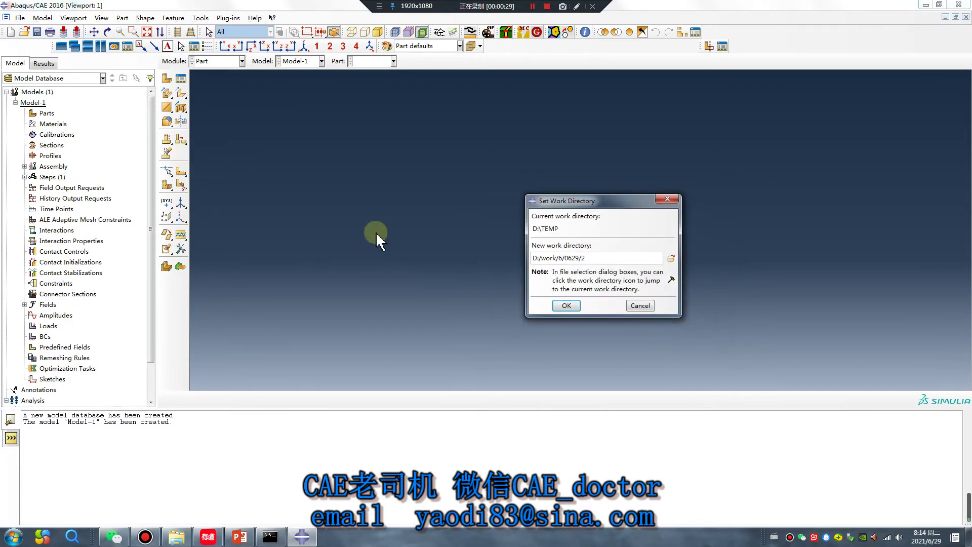
left_click(565, 306)
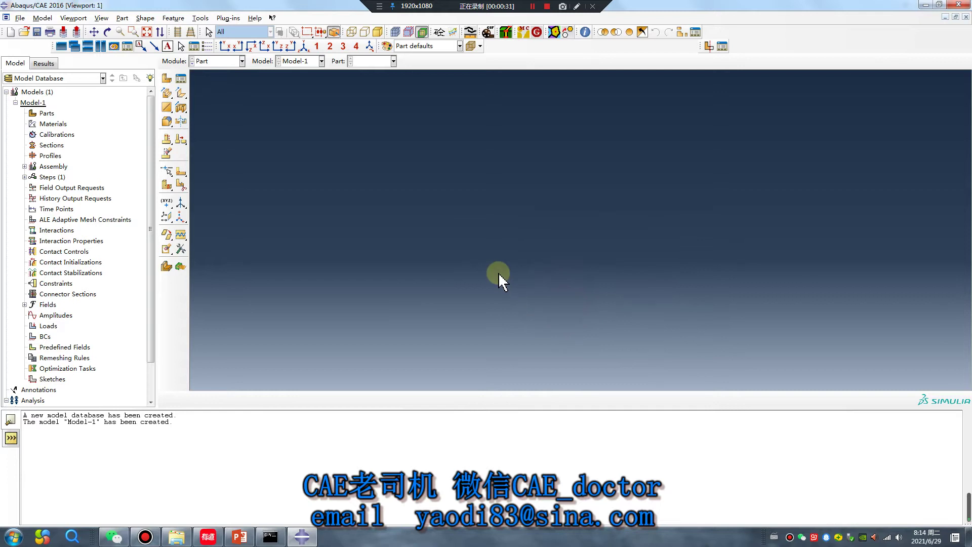
left_click(578, 7)
mouse_move(462, 131)
left_mouse_down()
mouse_move(465, 201)
mouse_move(564, 202)
mouse_move(565, 129)
mouse_move(455, 136)
left_mouse_up()
mouse_move(466, 277)
left_mouse_down()
mouse_move(466, 339)
mouse_move(588, 349)
mouse_move(586, 273)
mouse_move(467, 278)
left_mouse_up()
left_click_drag(517, 202, 517, 277)
left_click_drag(606, 230, 579, 249)
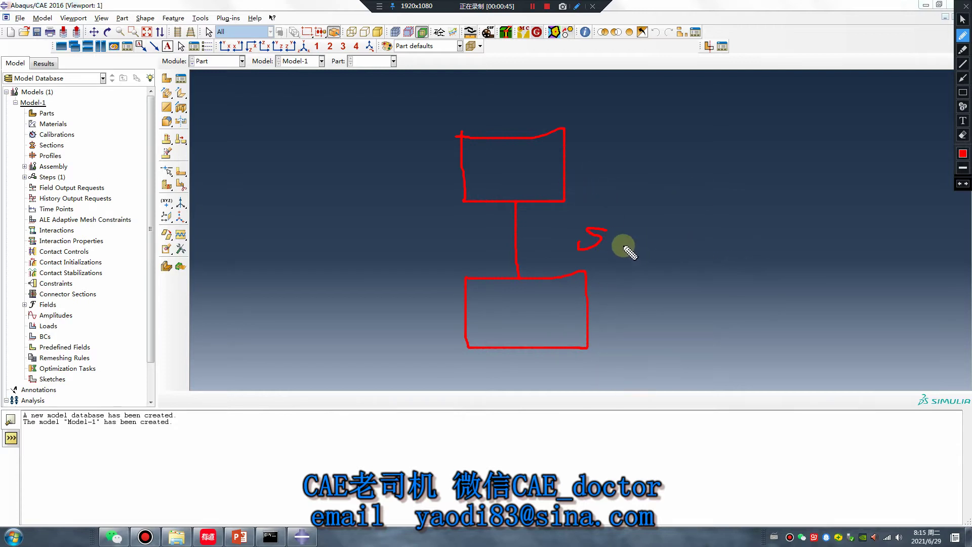
mouse_move(598, 238)
left_mouse_down()
mouse_move(621, 301)
mouse_move(614, 254)
mouse_move(670, 228)
mouse_move(700, 237)
left_mouse_up()
left_click(672, 234)
mouse_move(745, 213)
left_mouse_down()
mouse_move(732, 224)
mouse_move(723, 282)
mouse_move(698, 263)
left_mouse_up()
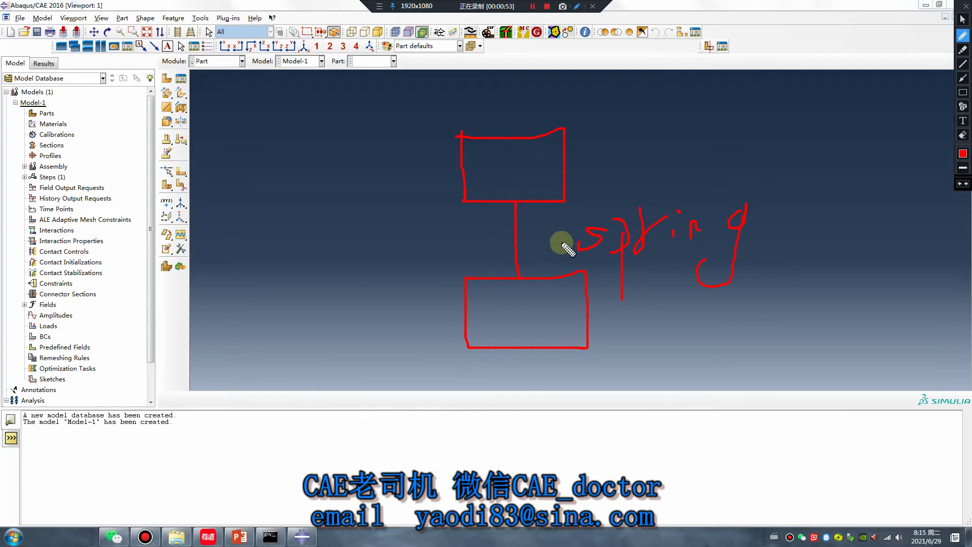
key("Escape")
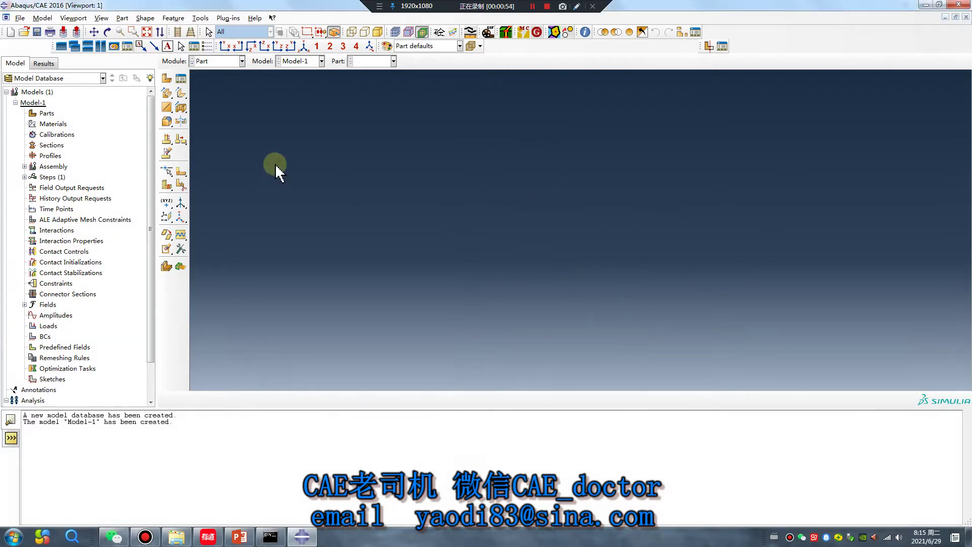
Sketch a square and extrude it into the solid cube Part-1
left_click(164, 79)
left_click(304, 397)
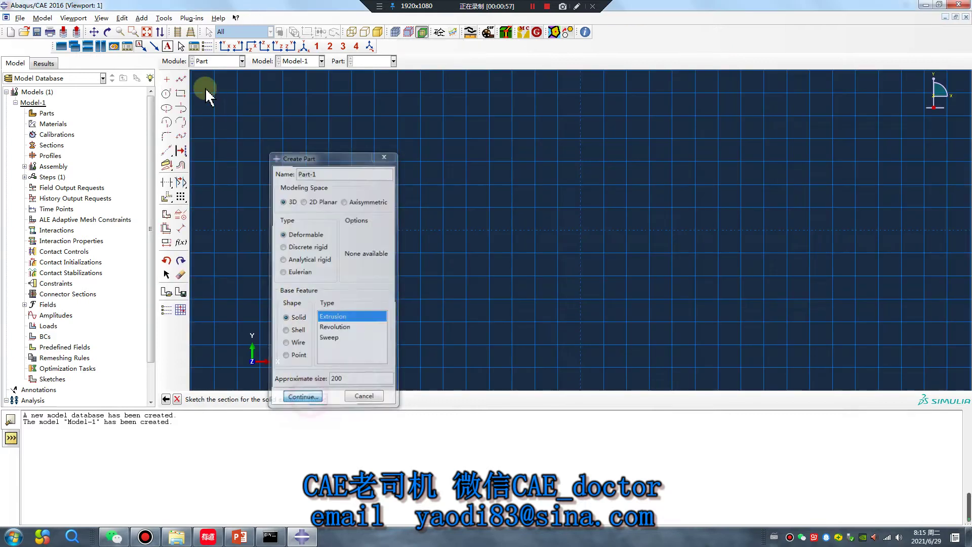
left_click(181, 94)
left_click(582, 229)
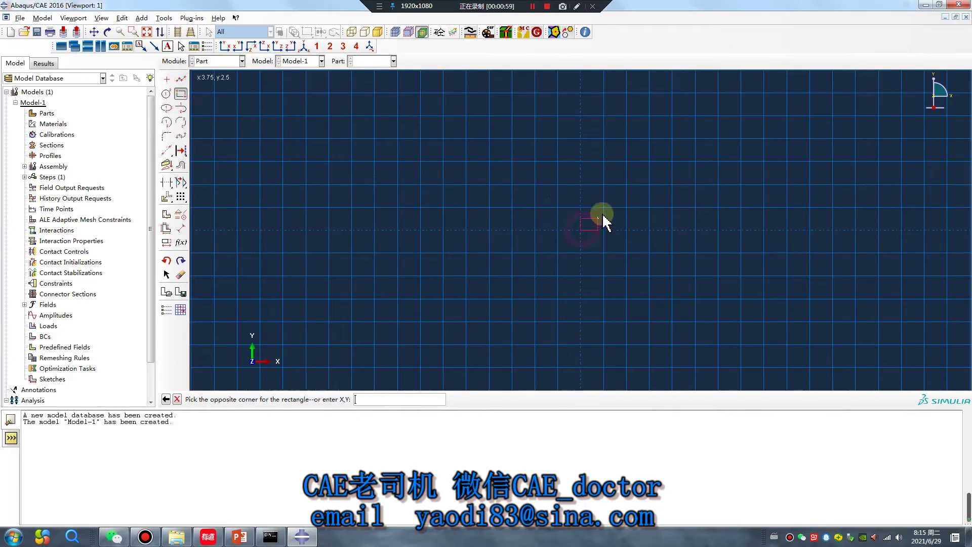
left_click(603, 208)
middle_click(606, 293)
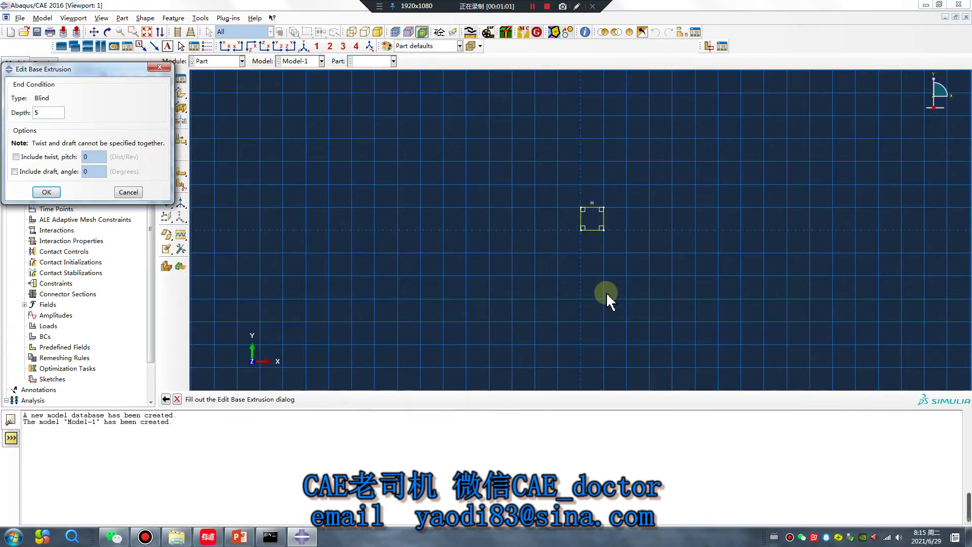
key("Return")
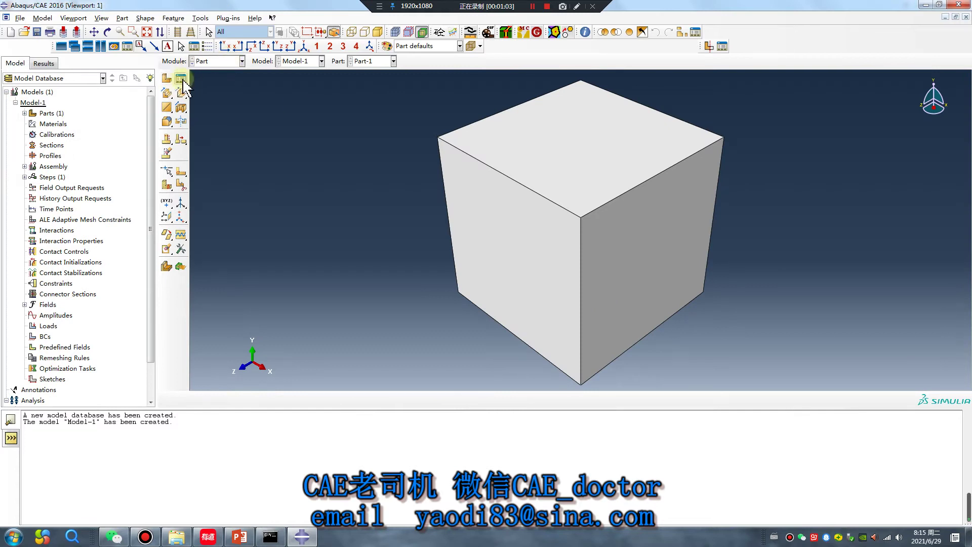
Extrude a second square sketch into cube Part-2, then switch to the Property module
left_click(166, 77)
left_click(318, 397)
left_click(181, 93)
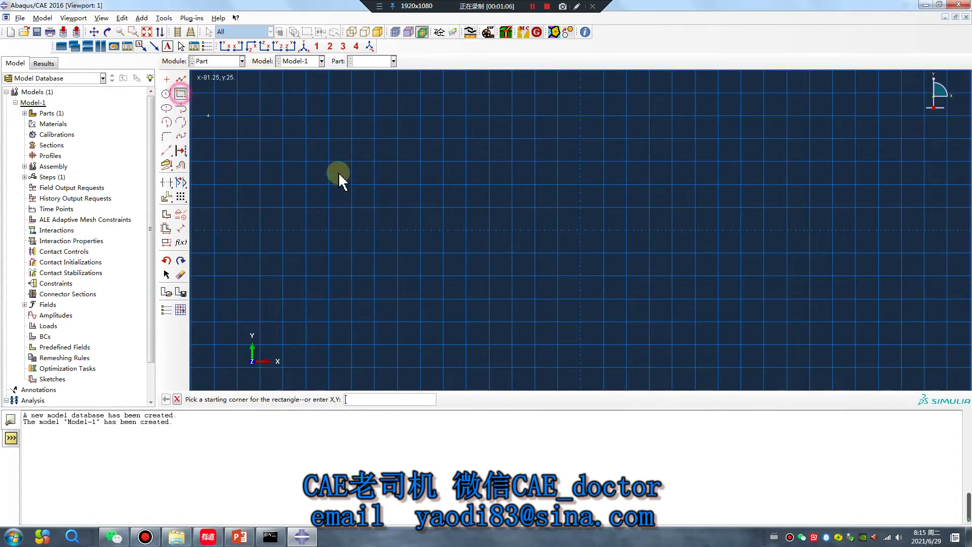
left_click(585, 262)
left_click(602, 274)
middle_click(549, 332)
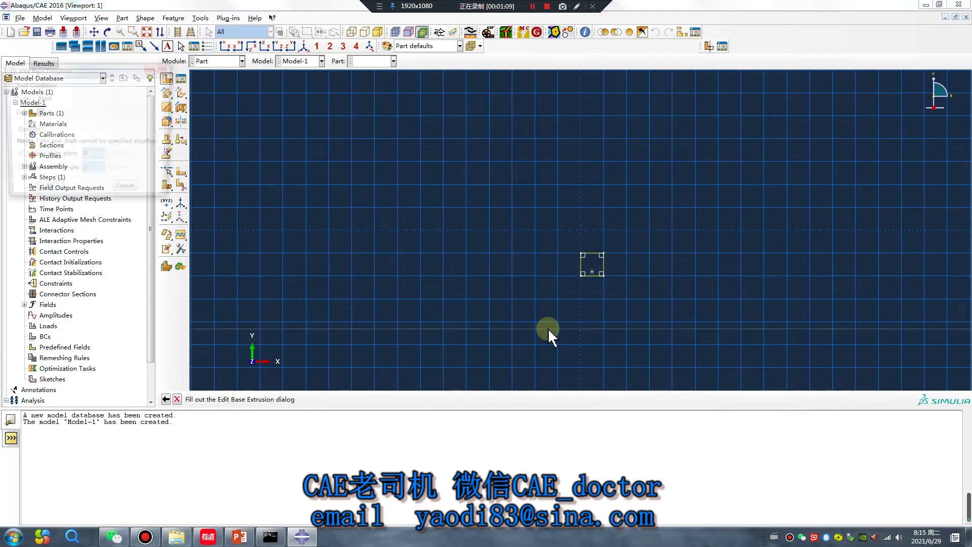
key("Return")
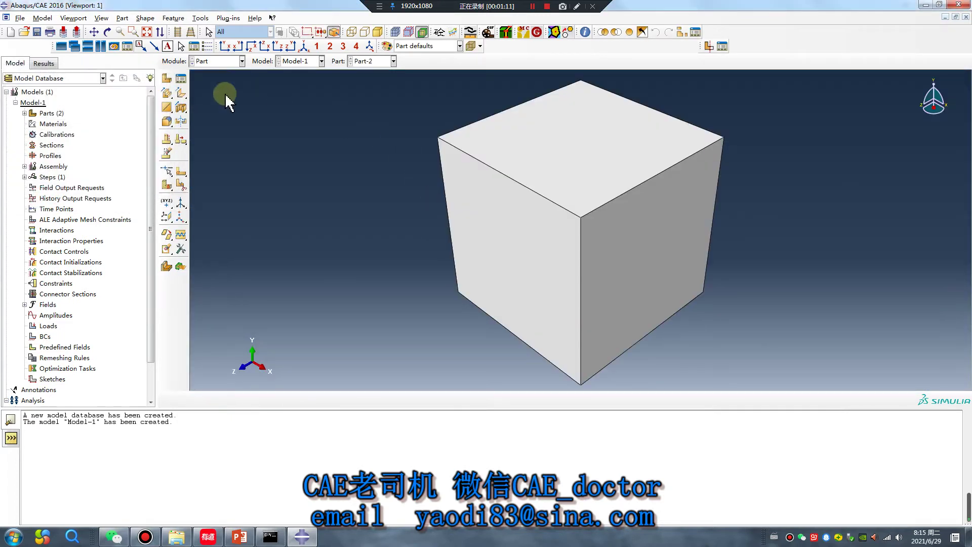
left_click(218, 61)
left_click(210, 84)
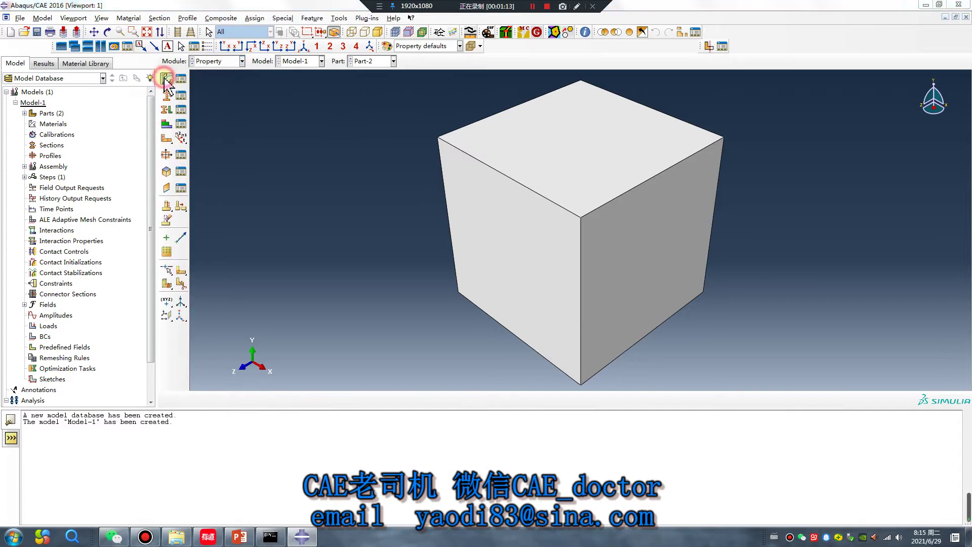
Define Material-1 as elastic with Young's modulus 2e5
left_click(166, 78)
left_click(439, 277)
mouse_move(446, 290)
left_click(580, 290)
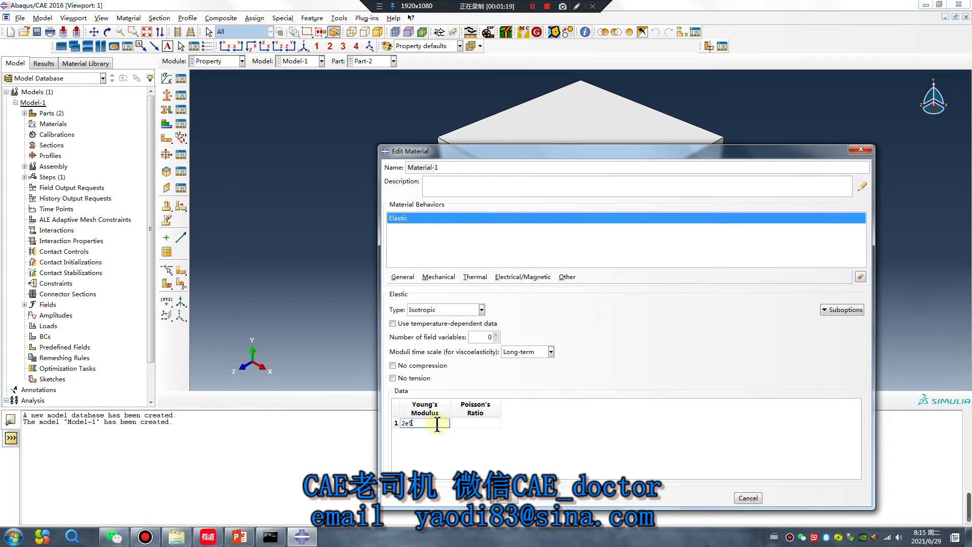
type("2e5")
left_click(474, 424)
left_click(505, 499)
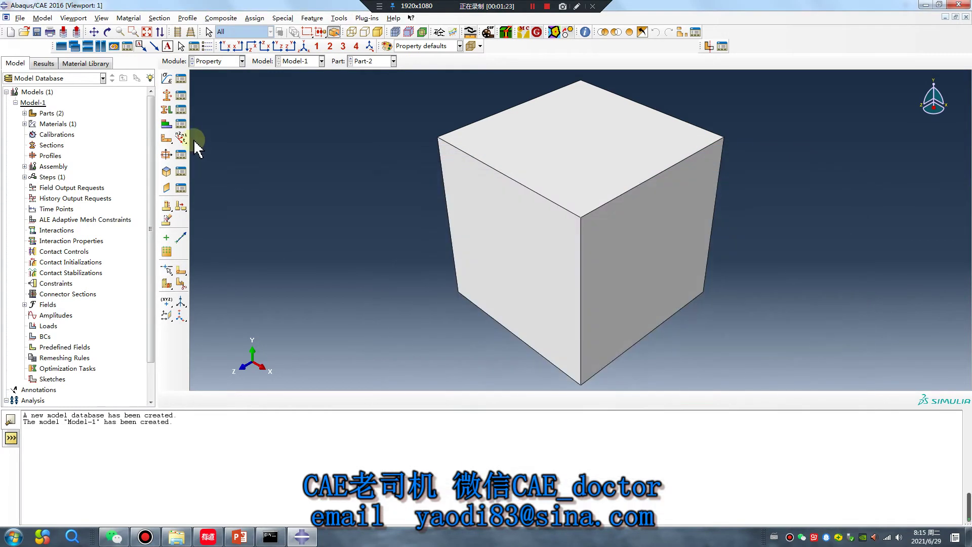
Create solid homogeneous Section-1 using Material-1 and assign it to the Part-2 cube
left_click(166, 94)
left_click(46, 213)
left_click(40, 195)
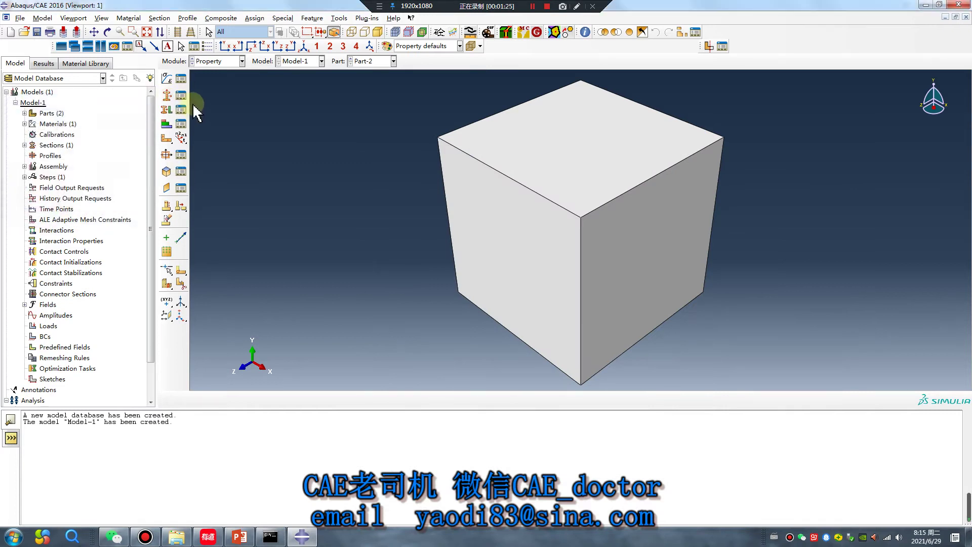
left_click(168, 111)
left_click(523, 170)
middle_click(337, 239)
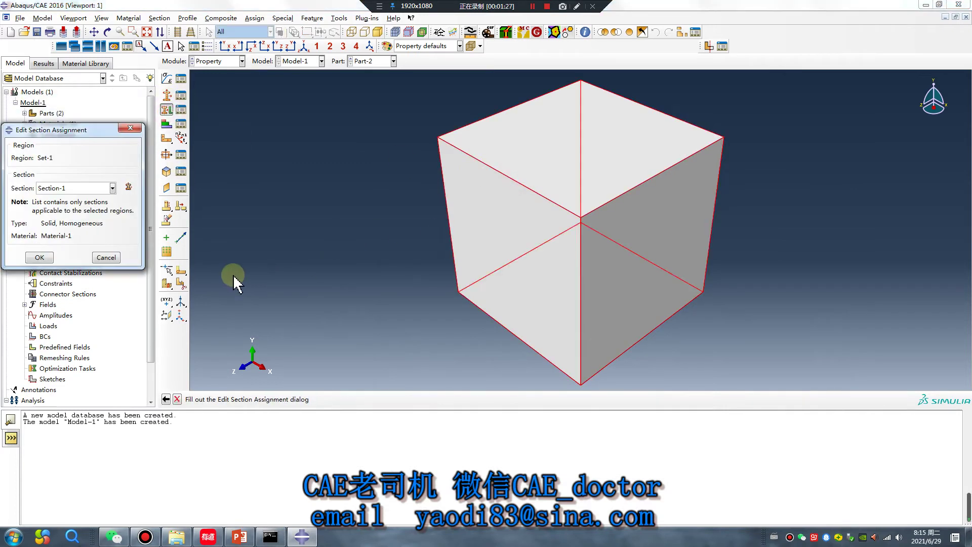
left_click(41, 257)
left_click(218, 61)
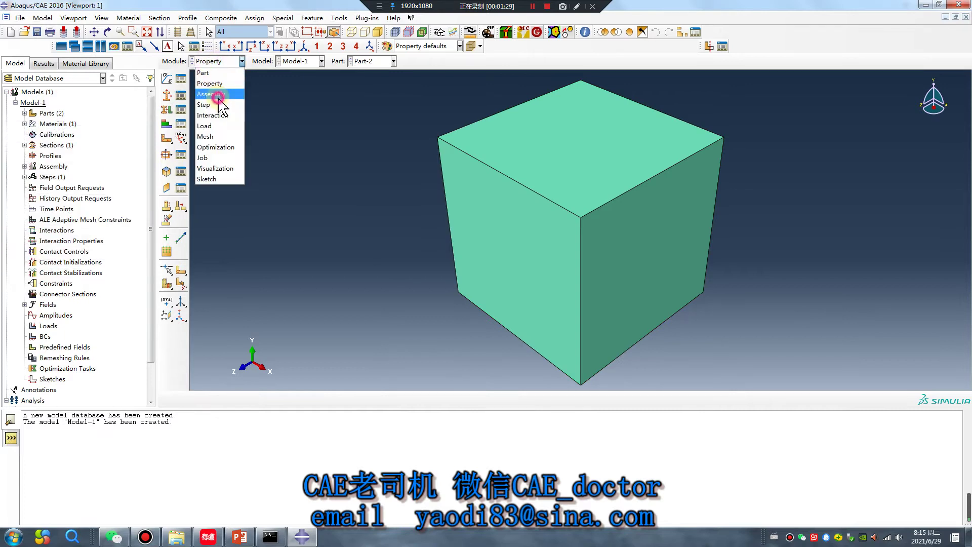
Add instances of Part-1 and Part-2 to the assembly
left_click(217, 94)
left_click(167, 79)
left_click_drag(31, 200, 30, 209)
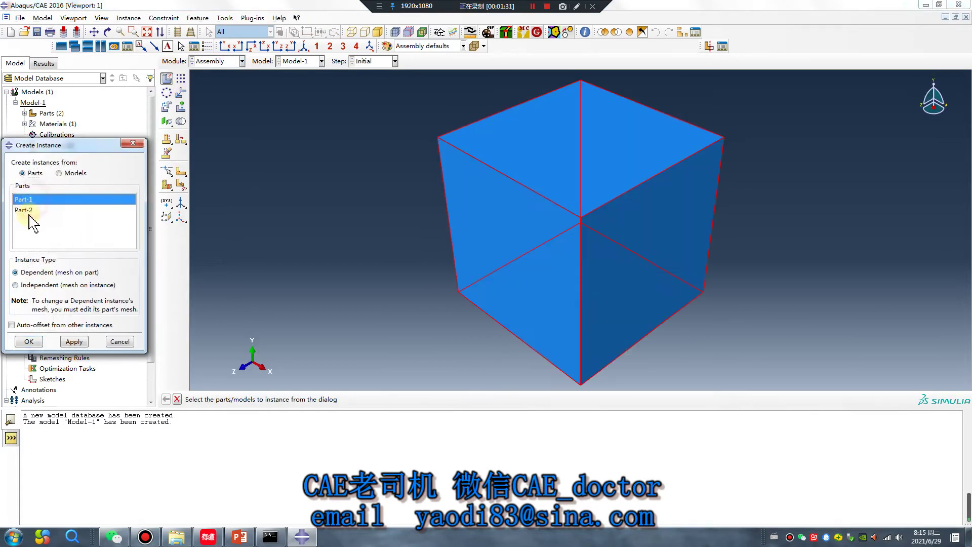
left_click(31, 341)
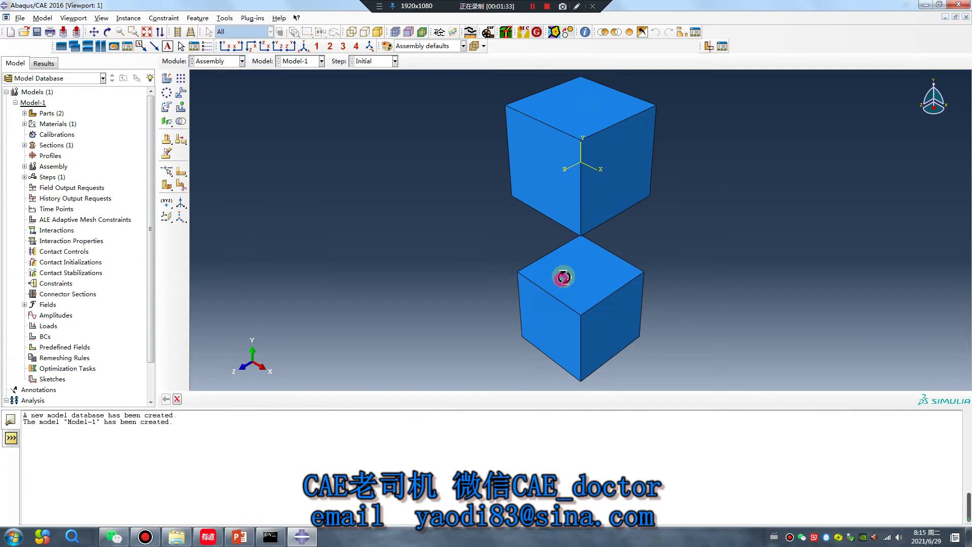
left_click_drag(560, 282, 494, 189, "ctrl+alt")
Switch to the Step module and start creating a new analysis step
left_click(215, 61)
left_click(206, 104)
left_click(167, 79)
Create Static, General Step-1 with an initial increment of 0.1 and close the dictionary pop-up
left_click(319, 371)
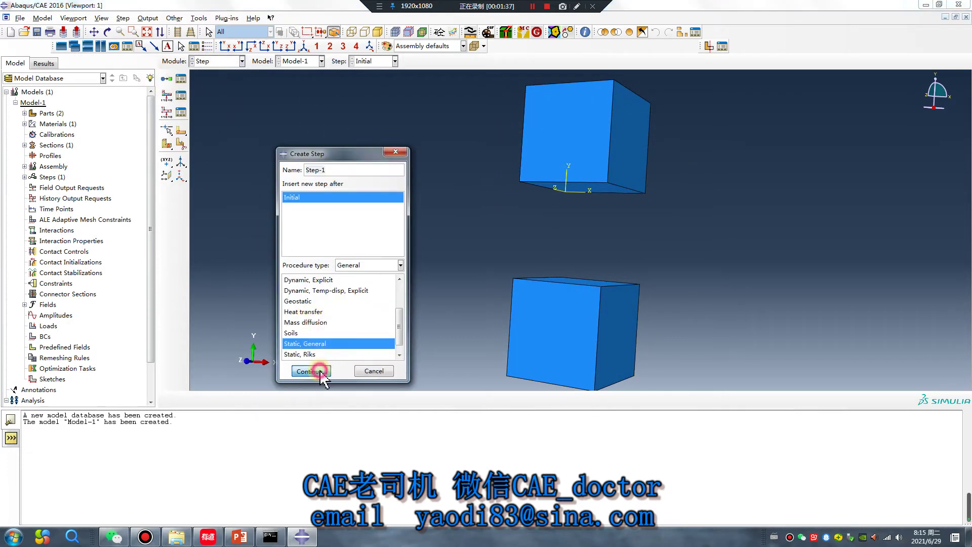
left_click(343, 150)
left_click_drag(352, 204, 335, 217)
type("0.1")
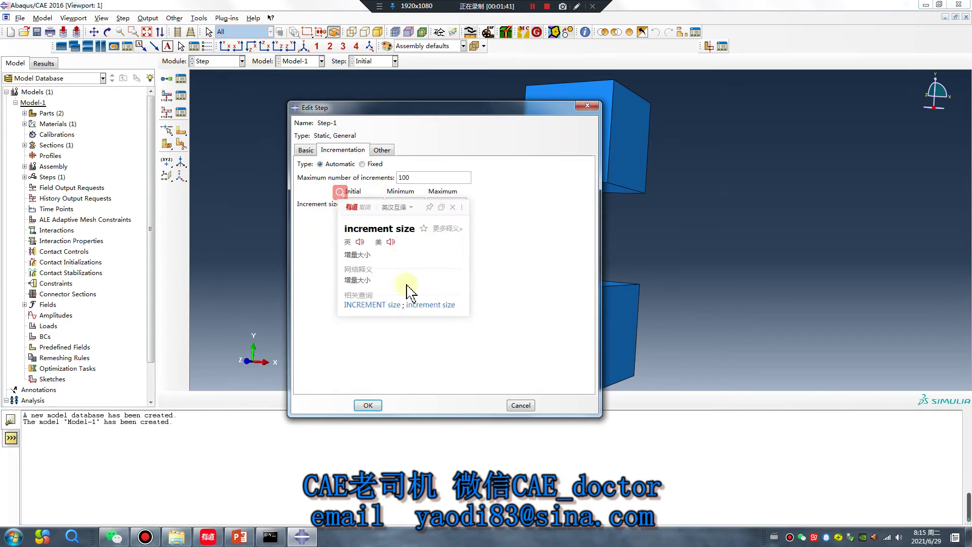
left_click(368, 406)
right_click(207, 536)
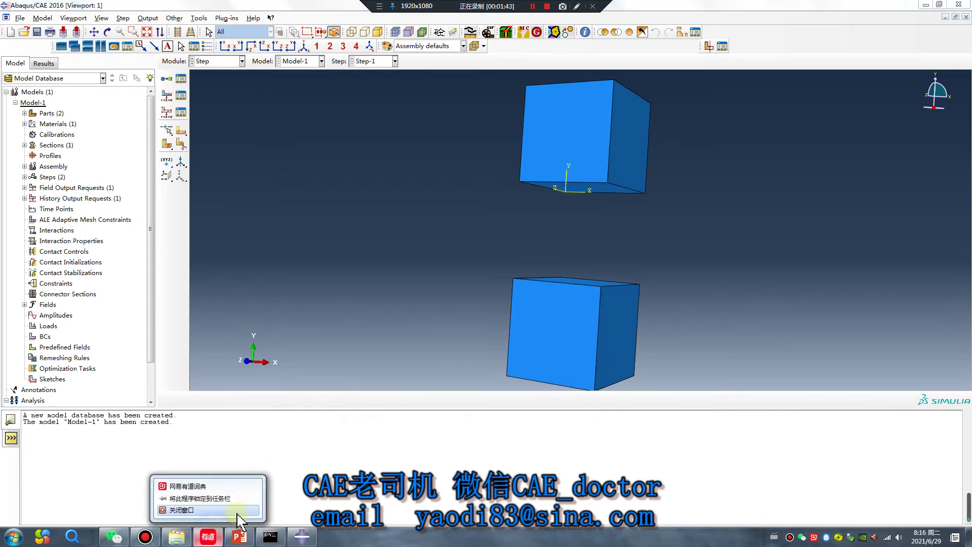
left_click(210, 511)
Edit F-Output-1 to write output every 0.1 units of time
left_click(218, 61)
left_click(217, 100)
left_click(181, 95)
double_click(78, 126)
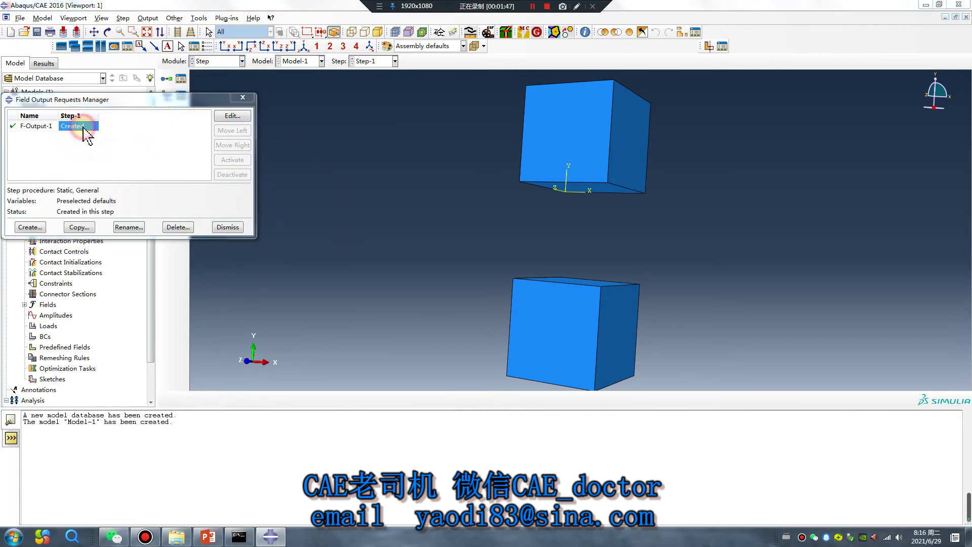
left_click(405, 166)
left_click(400, 209)
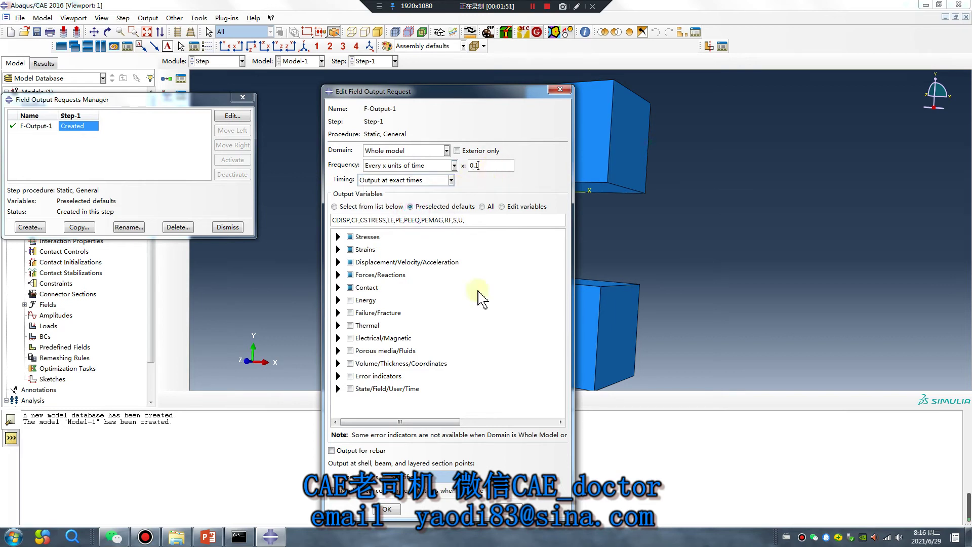
left_click(396, 509)
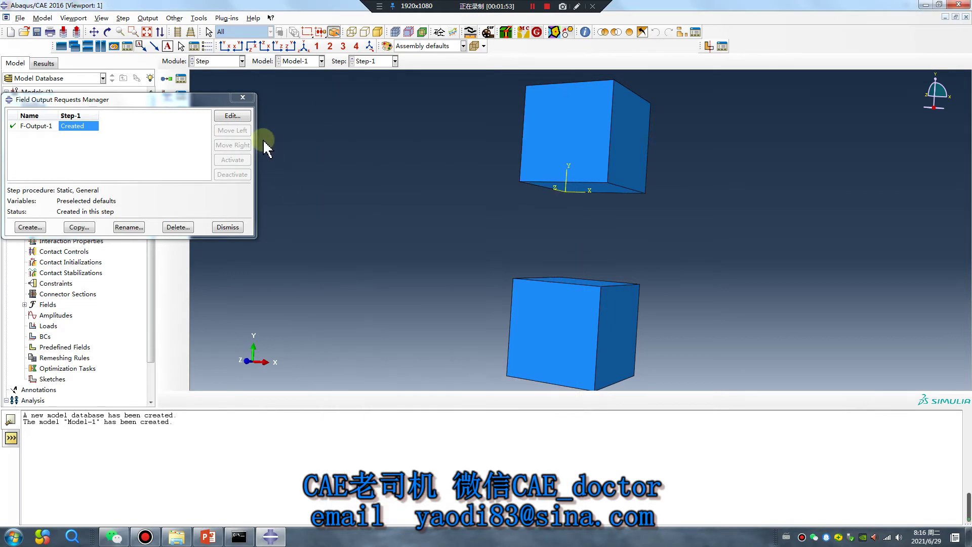
left_click(243, 98)
left_click(224, 61)
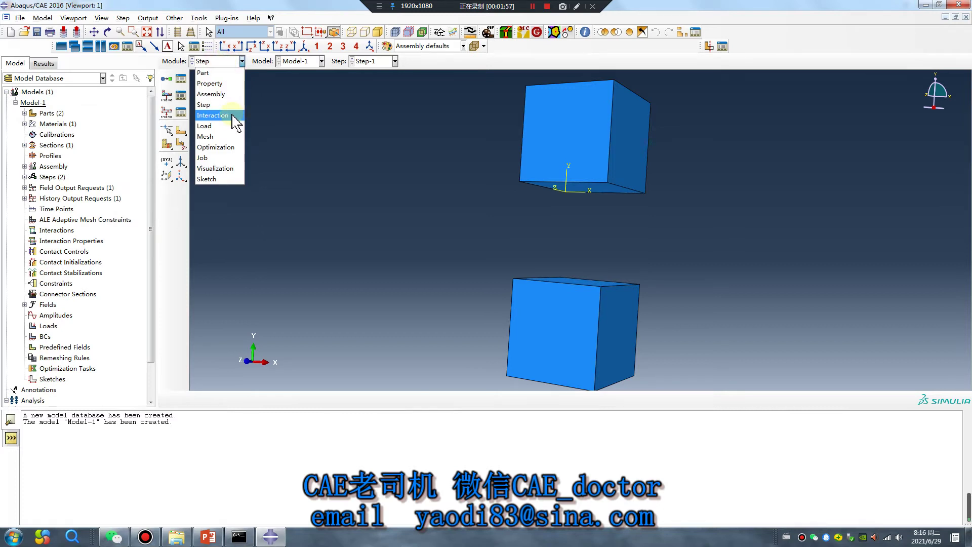
Reseed Part-2 with global size 0.75, delete the old mesh and remesh it
left_click(227, 137)
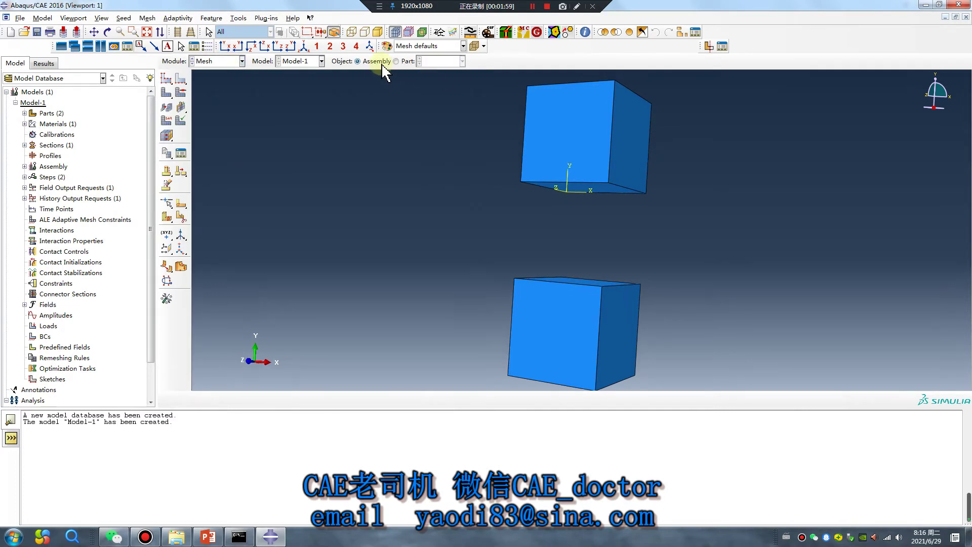
left_click(397, 62)
left_click(166, 93)
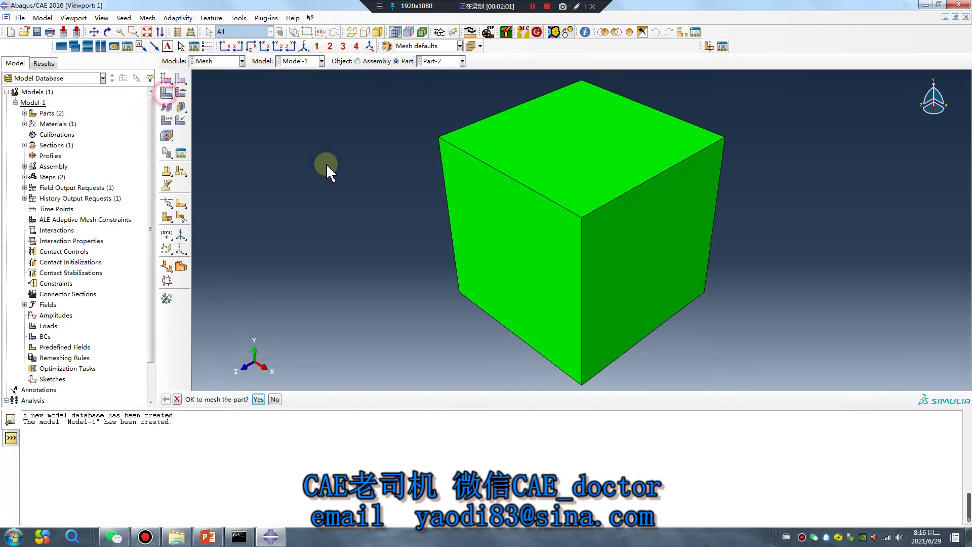
middle_click(325, 167)
left_click(166, 79)
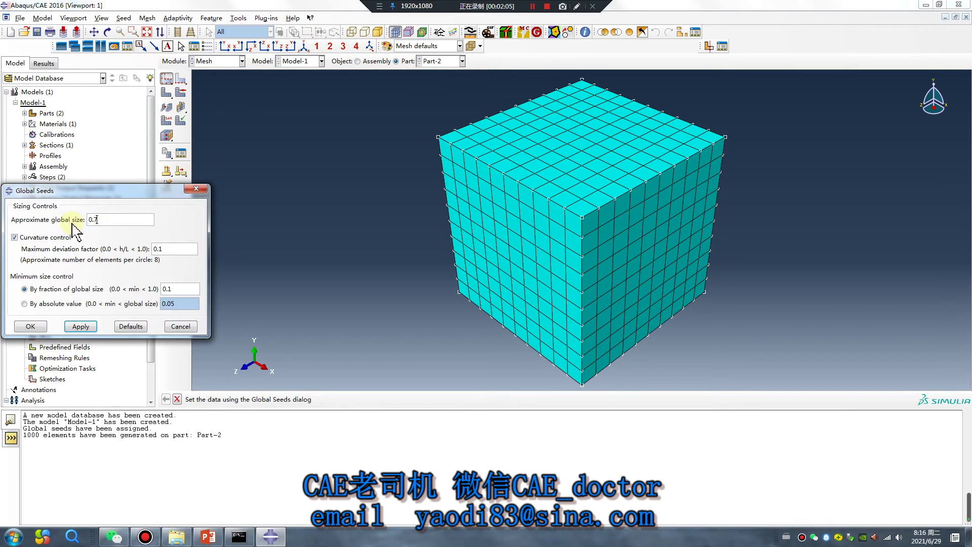
left_click(94, 327)
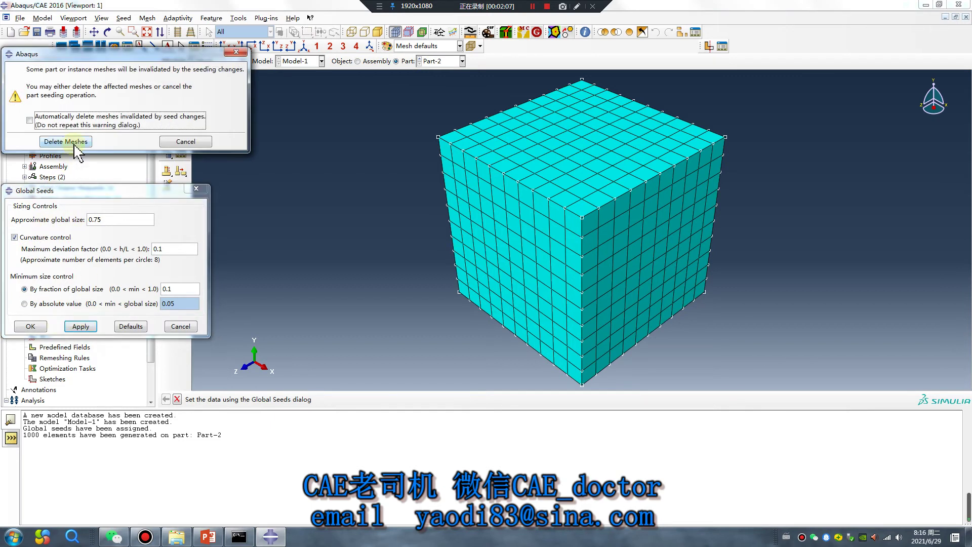
left_click(73, 201)
left_click(43, 328)
left_click(166, 93)
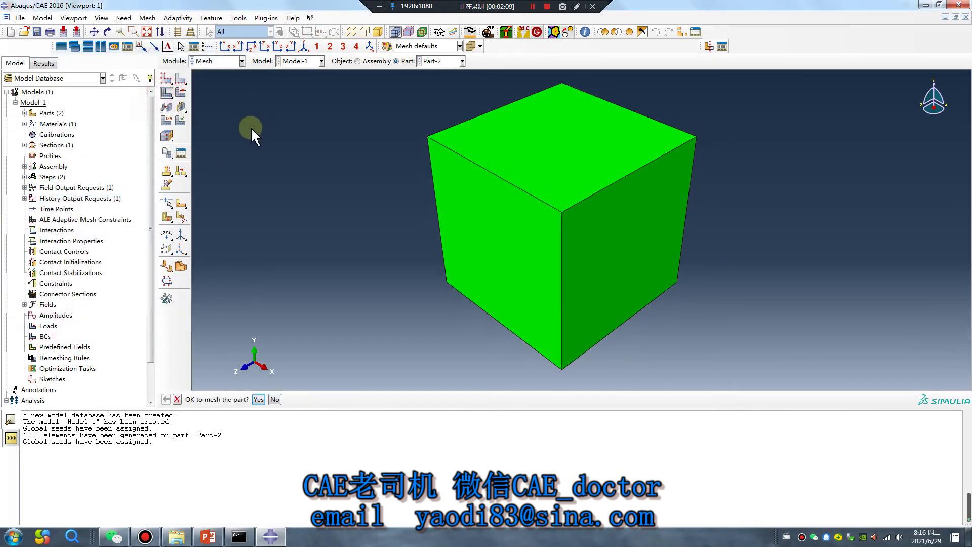
middle_click(250, 128)
Seed Part-1 at global size 0.75 and mesh it, then switch to the Interaction module
left_click(461, 61)
left_click(445, 74)
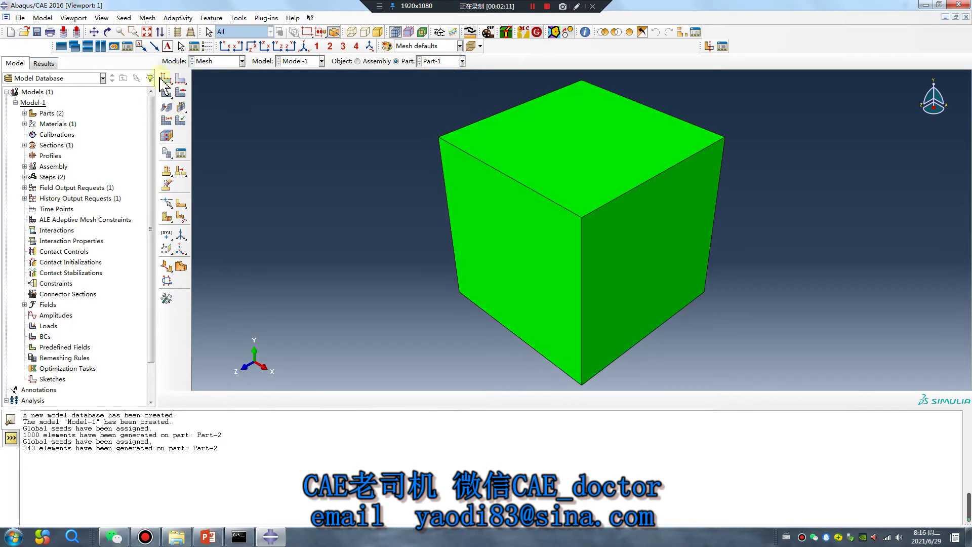
left_click(167, 79)
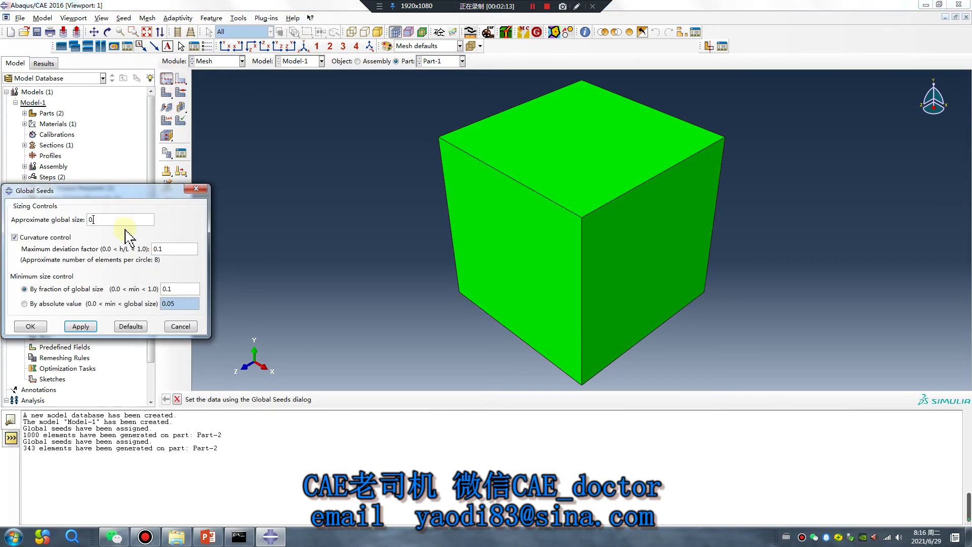
left_click(81, 326)
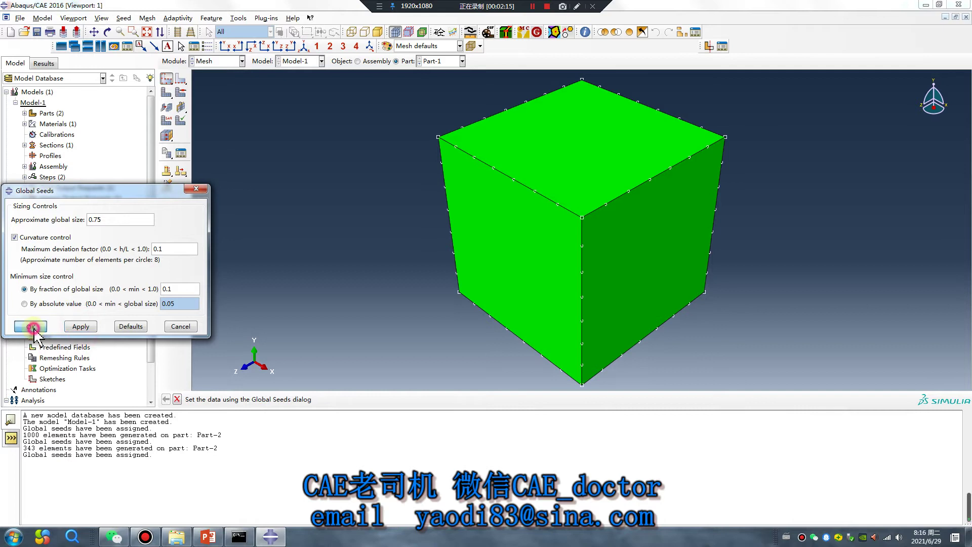
left_click(30, 326)
left_click(166, 93)
middle_click(251, 137)
left_click(217, 61)
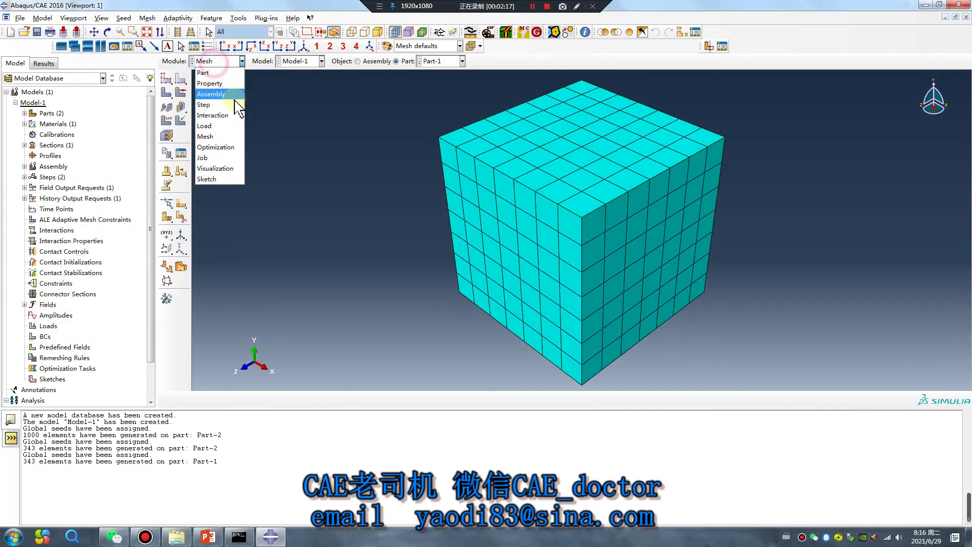
left_click(226, 115)
left_click_drag(575, 288, 408, 223, "ctrl+alt")
Place 'Midway between 2 points' datums between opposite corners of each facing cube face
scroll(575, 210, "up", 2)
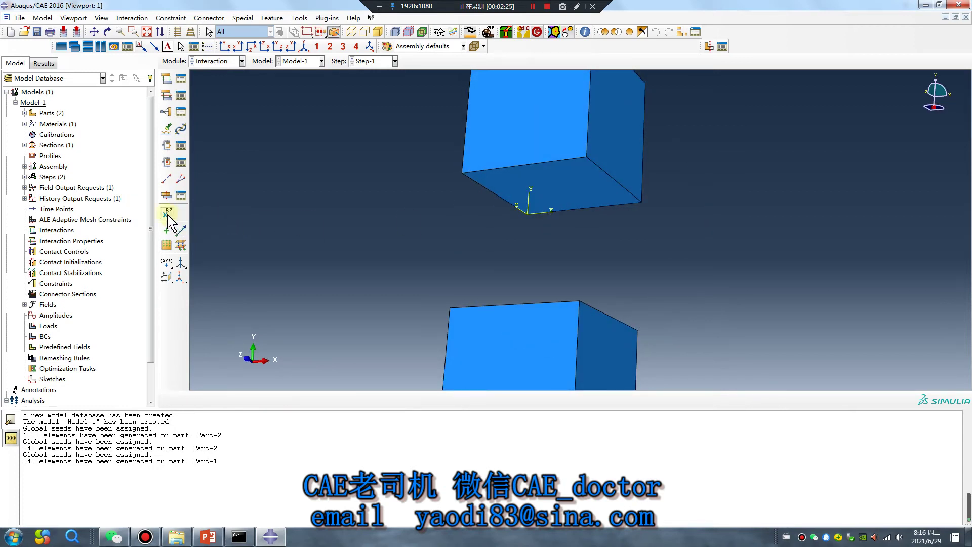
left_click(301, 18)
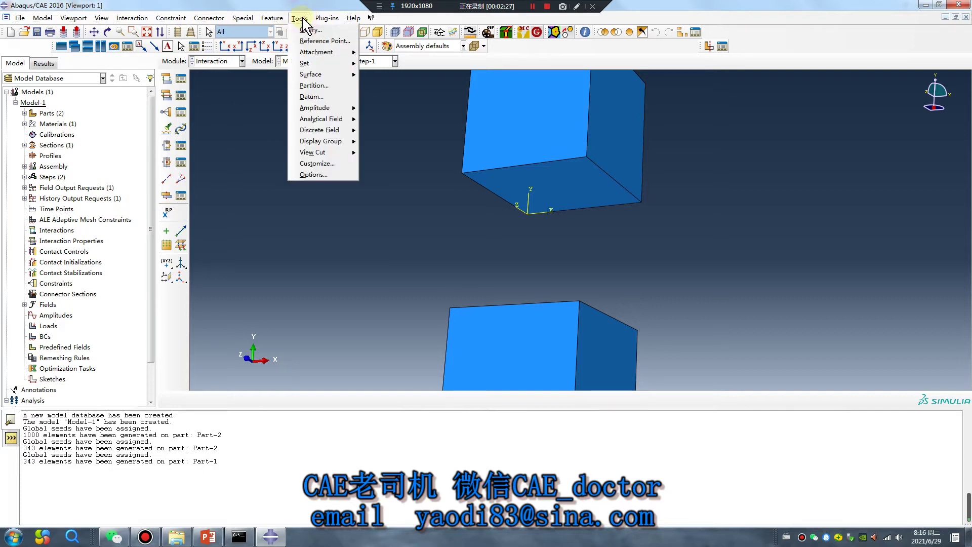
left_click(314, 97)
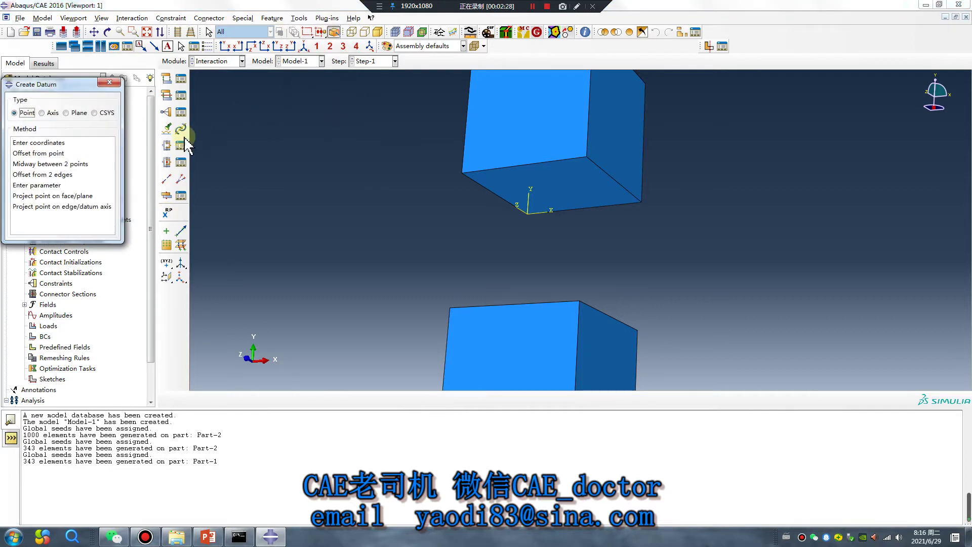
left_click(76, 164)
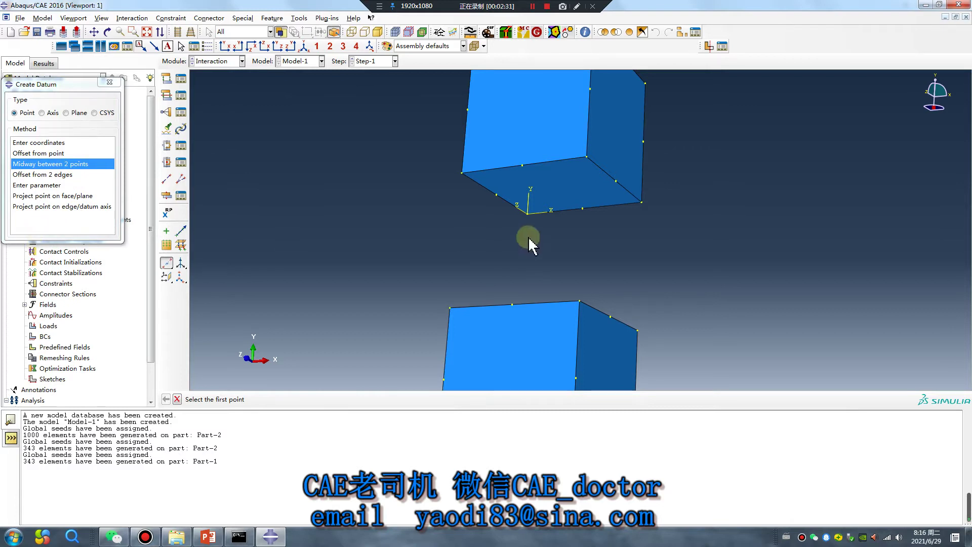
left_click(462, 175)
left_click(641, 203)
left_click_drag(595, 248, 582, 312, "ctrl+alt")
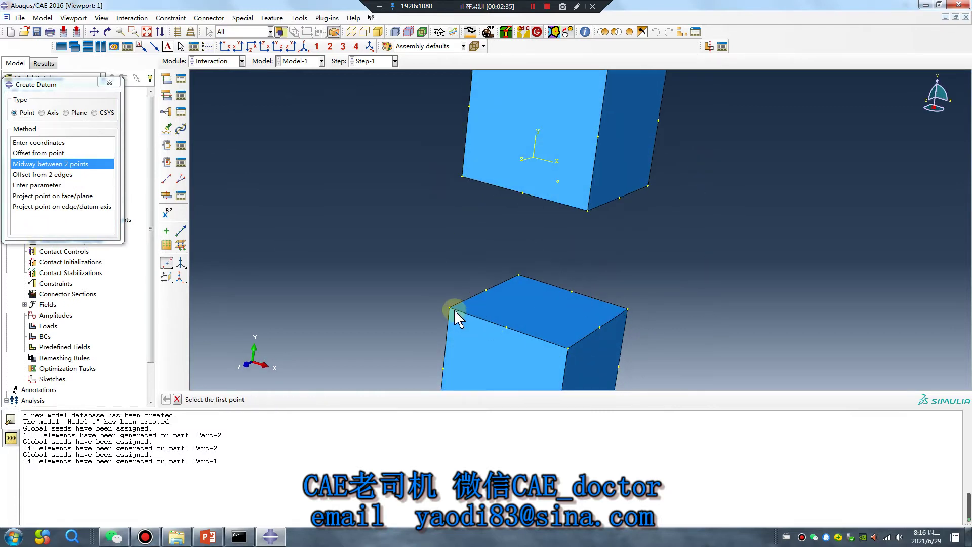
left_click(449, 308)
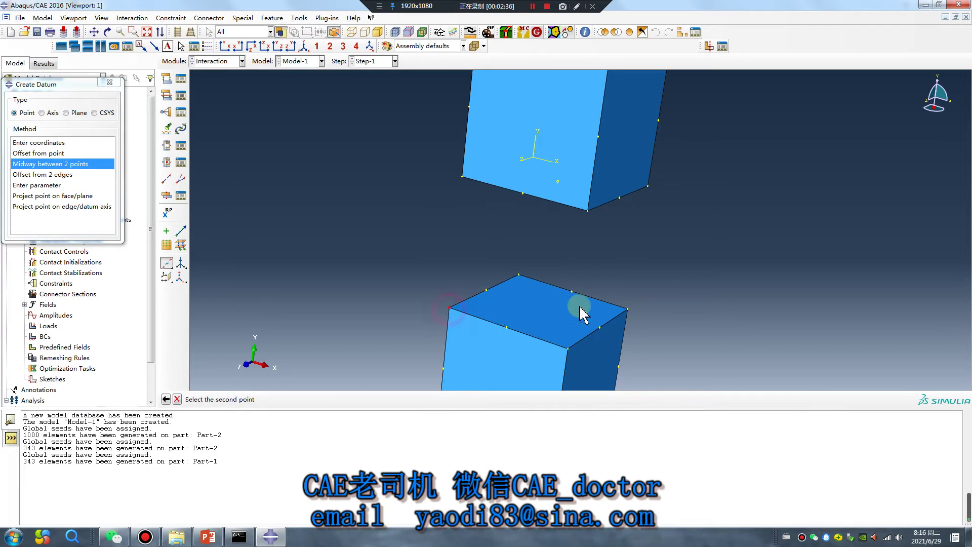
left_click(629, 309)
left_click(110, 83)
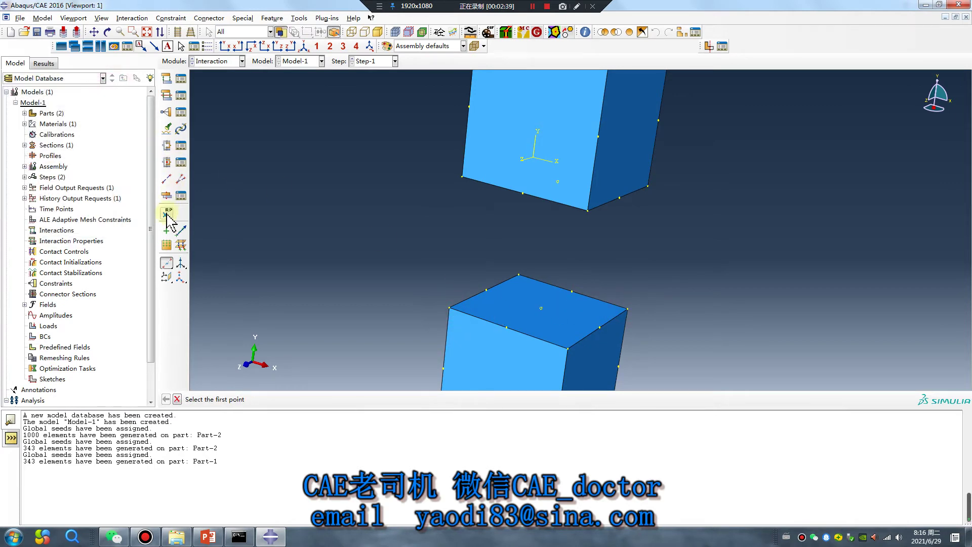
Place RP-1 on the bottom cube's top-face datum and RP-2 on the top cube's underside datum
left_click(167, 214)
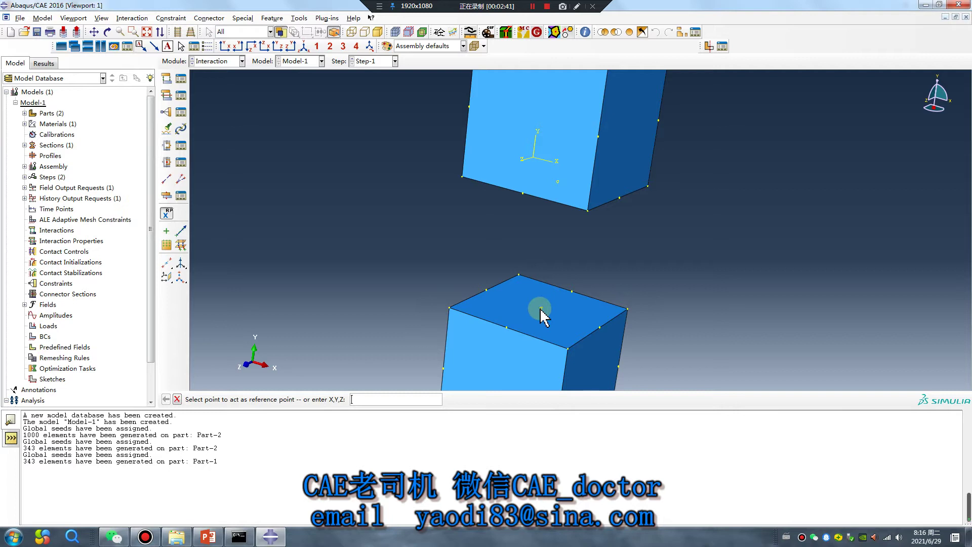
left_click(541, 308)
left_click_drag(542, 307, 565, 188, "ctrl+alt")
left_click(564, 181)
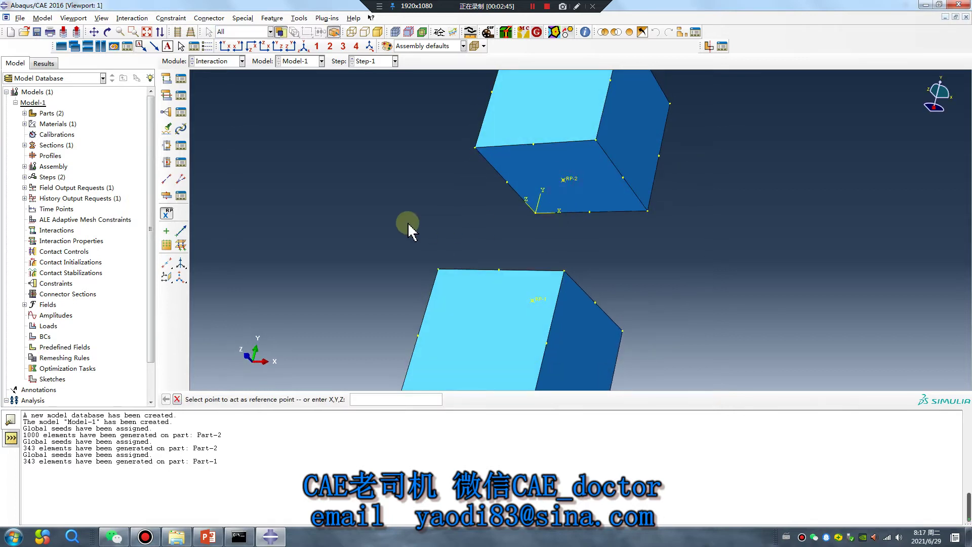
left_click_drag(497, 223, 506, 268, "ctrl+alt")
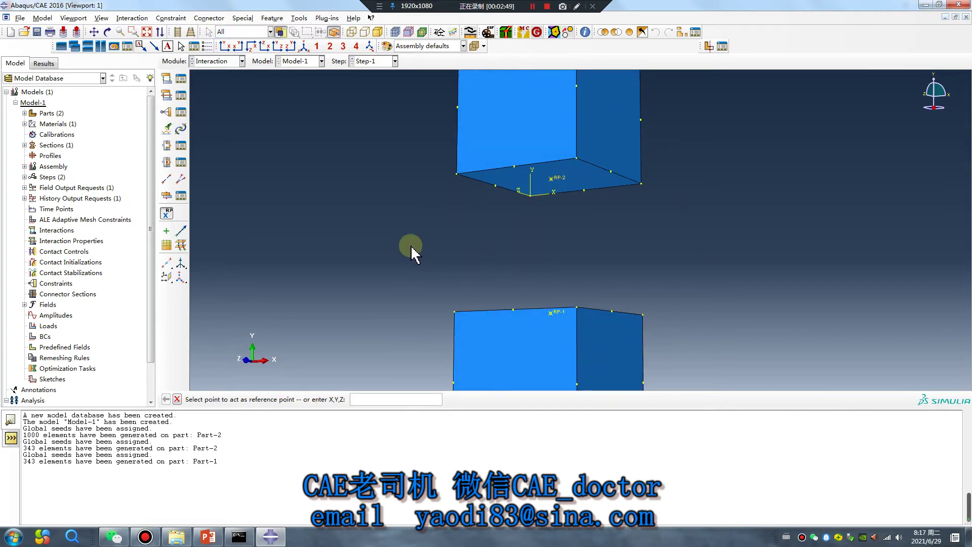
left_click(167, 180)
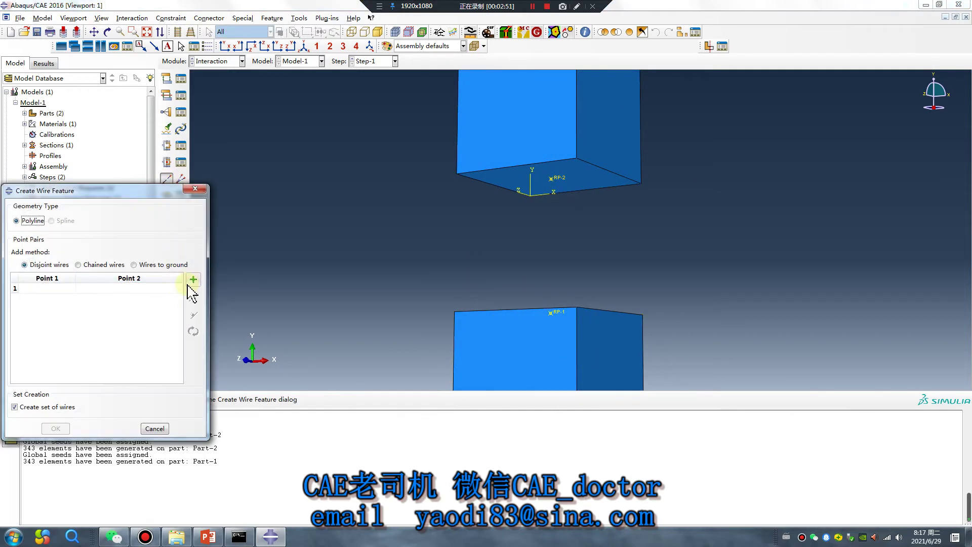
Pick RP-1 and RP-2 for a wire, then cancel and discard the wire
left_click(190, 283)
left_click(560, 314)
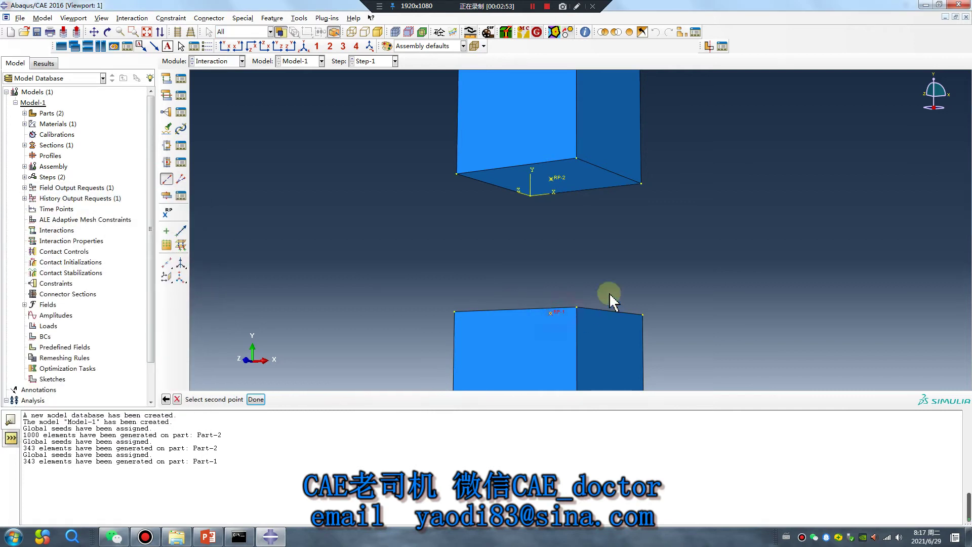
left_click(557, 179)
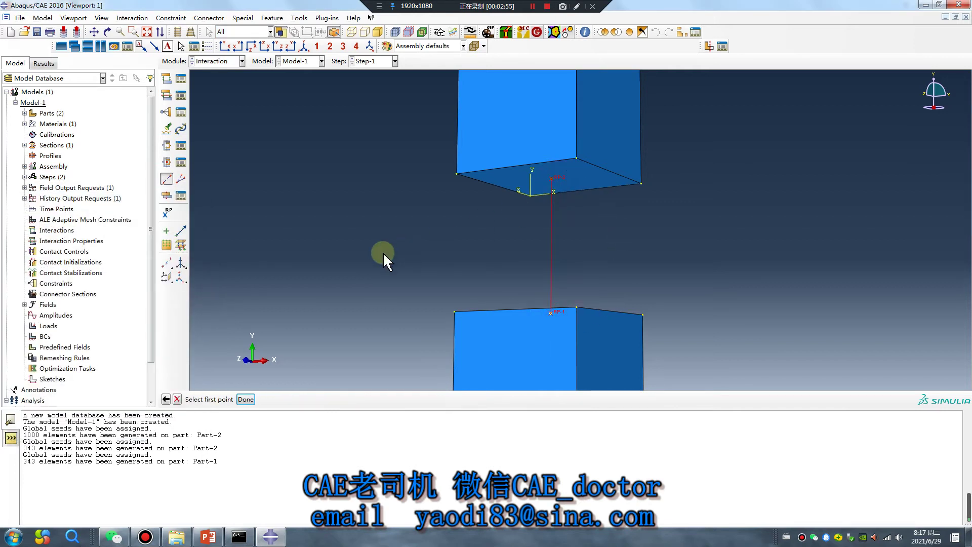
left_click(245, 399)
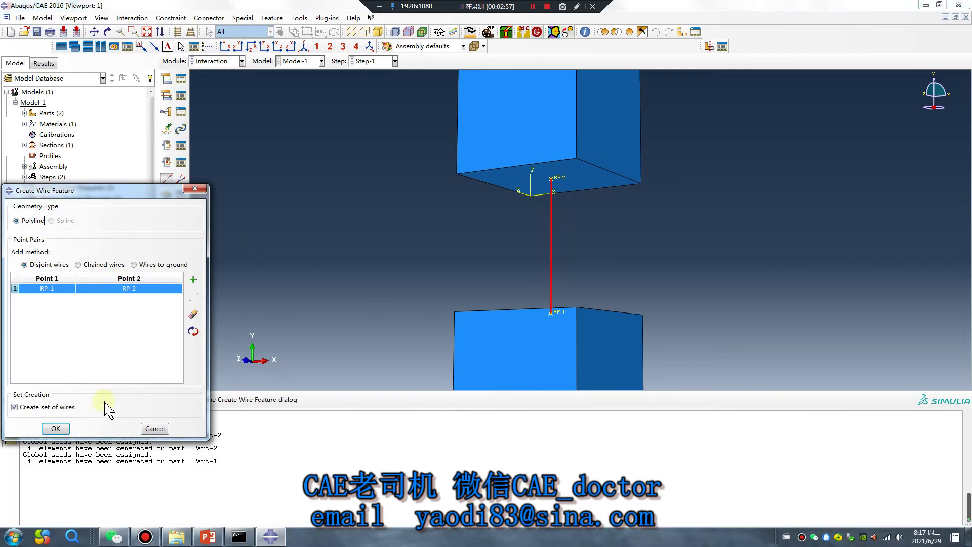
left_click(196, 190)
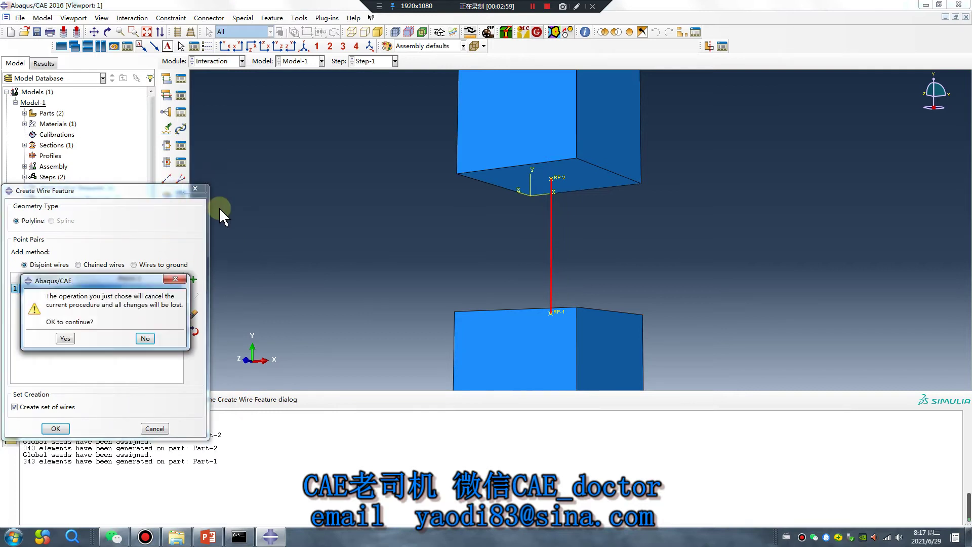
left_click(75, 339)
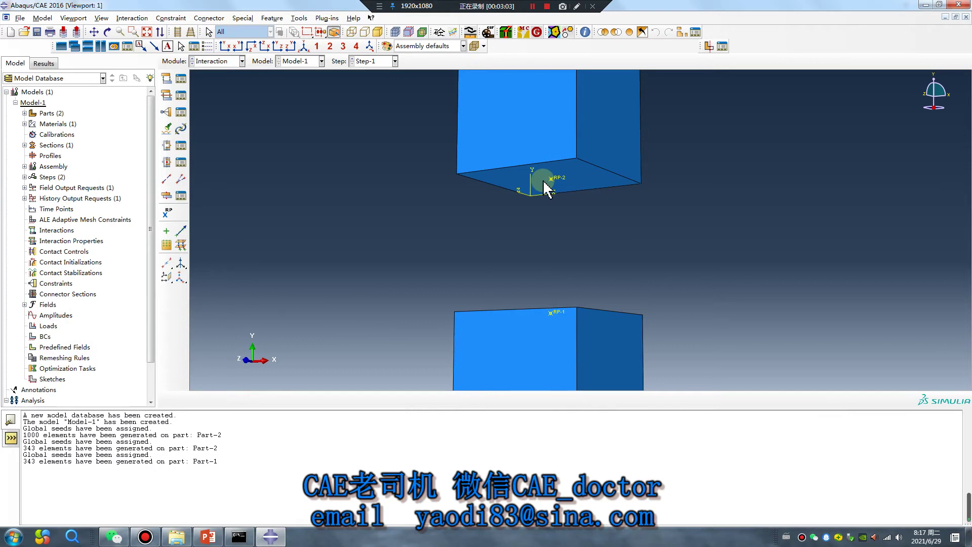
Start a two-point spring connecting RP-1 and RP-2
left_click(243, 19)
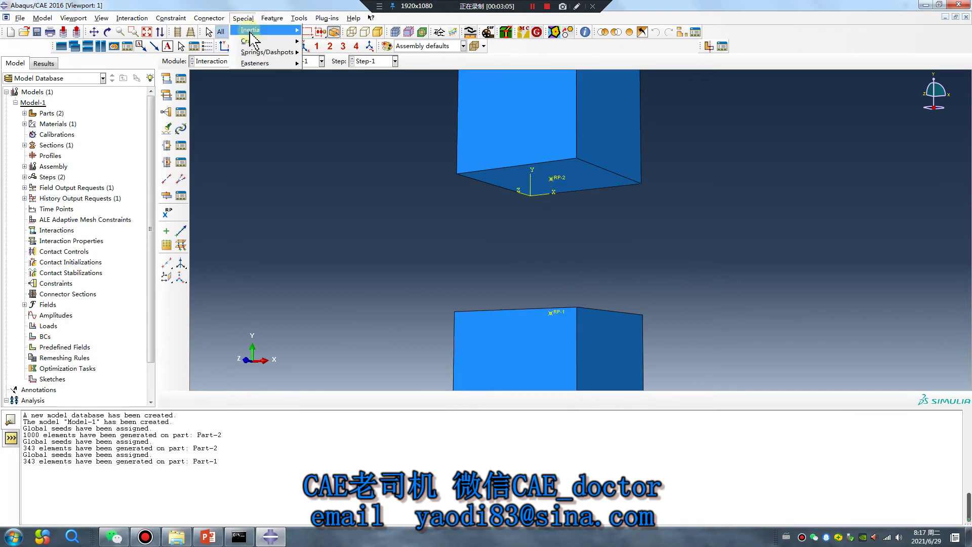
mouse_move(263, 52)
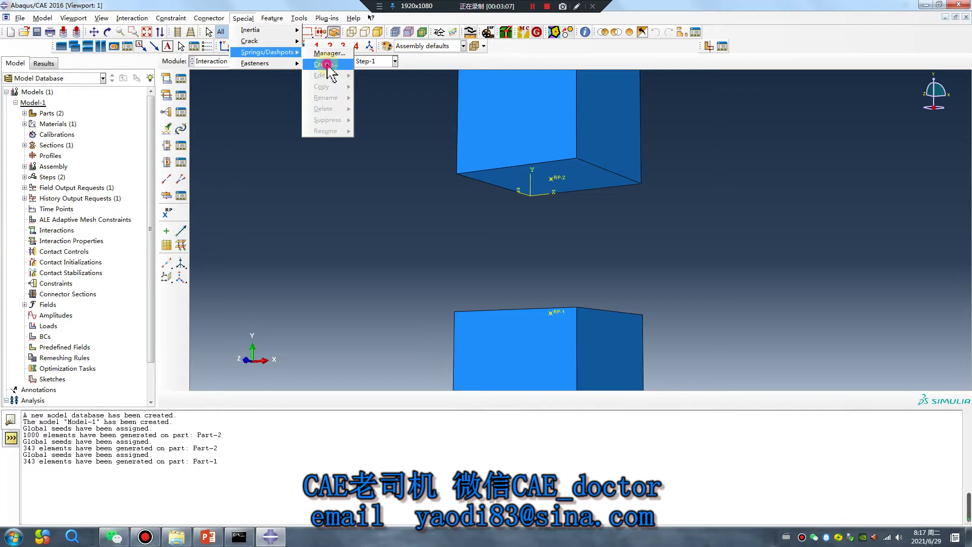
left_click(328, 64)
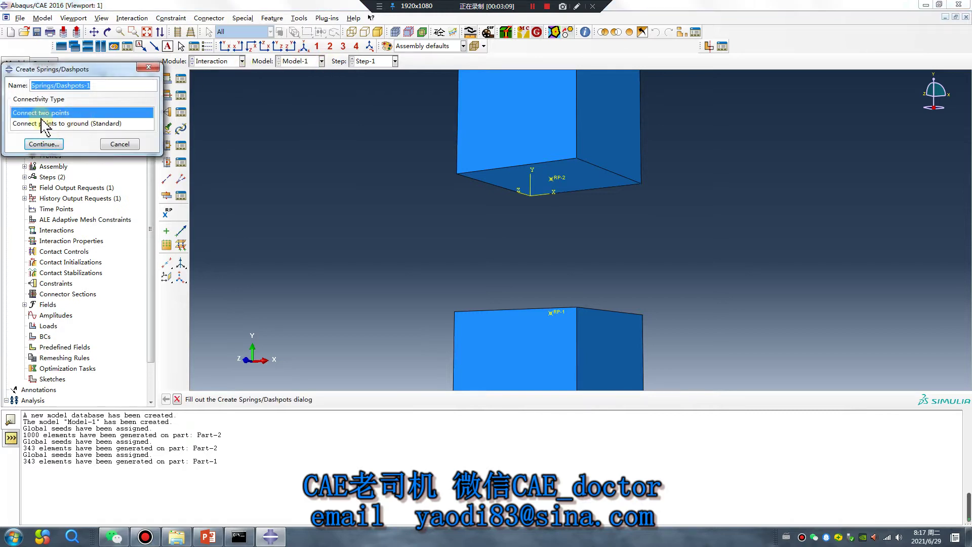
left_click(55, 145)
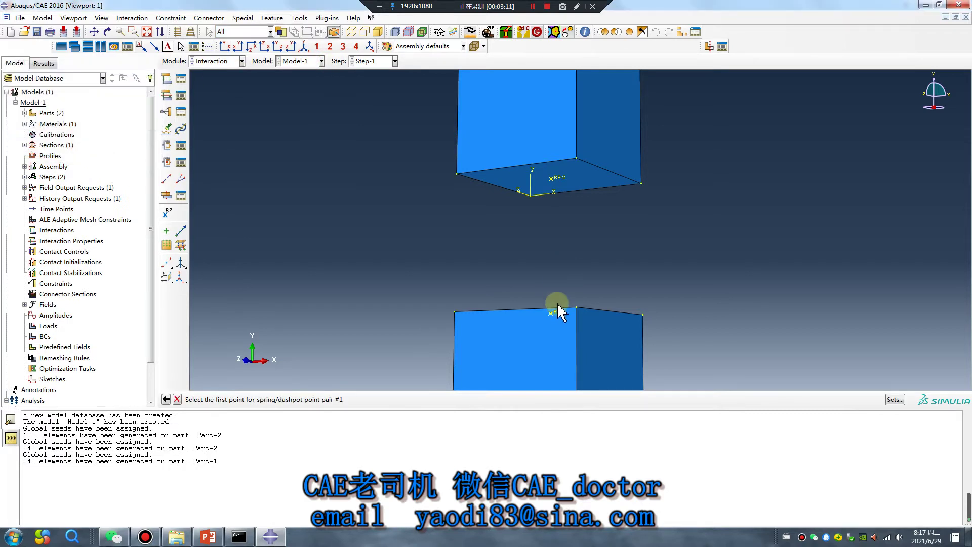
left_click(551, 313)
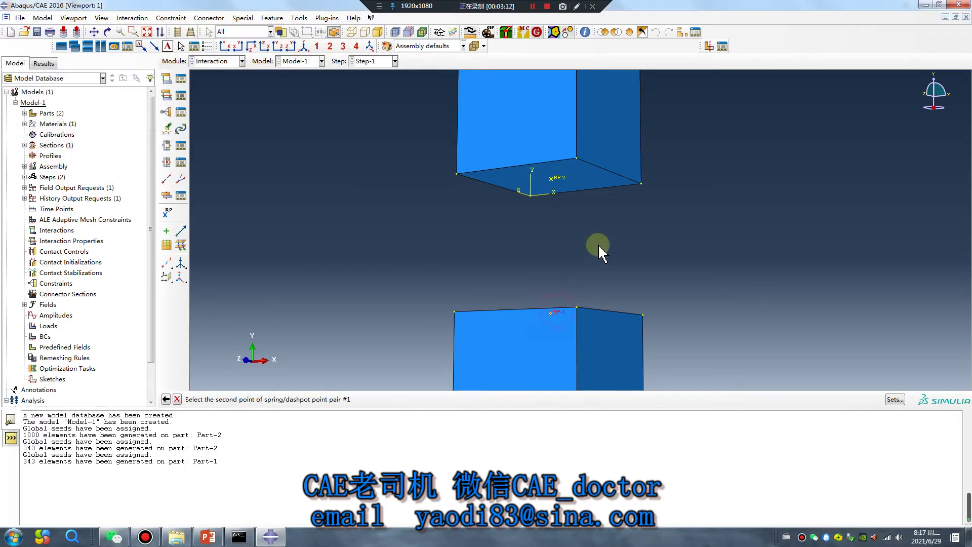
left_click(557, 181)
left_click(356, 398)
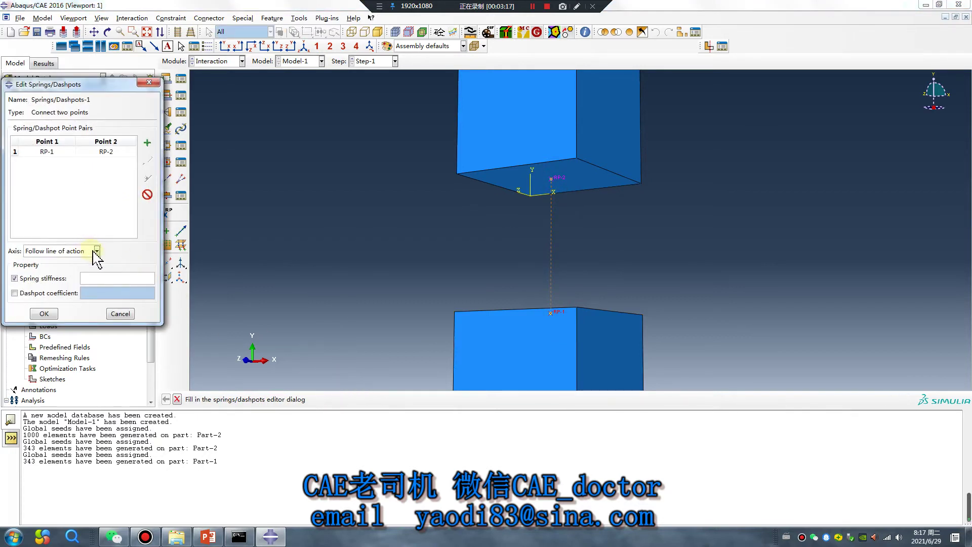
Give the spring a fixed-direction axis, DOF 2 at both points and stiffness 100
left_click(96, 251)
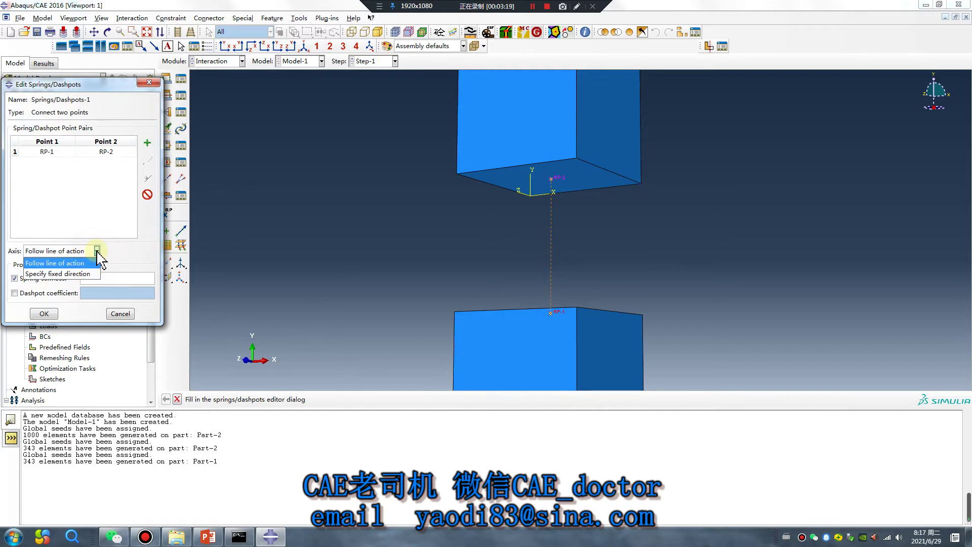
left_click(68, 274)
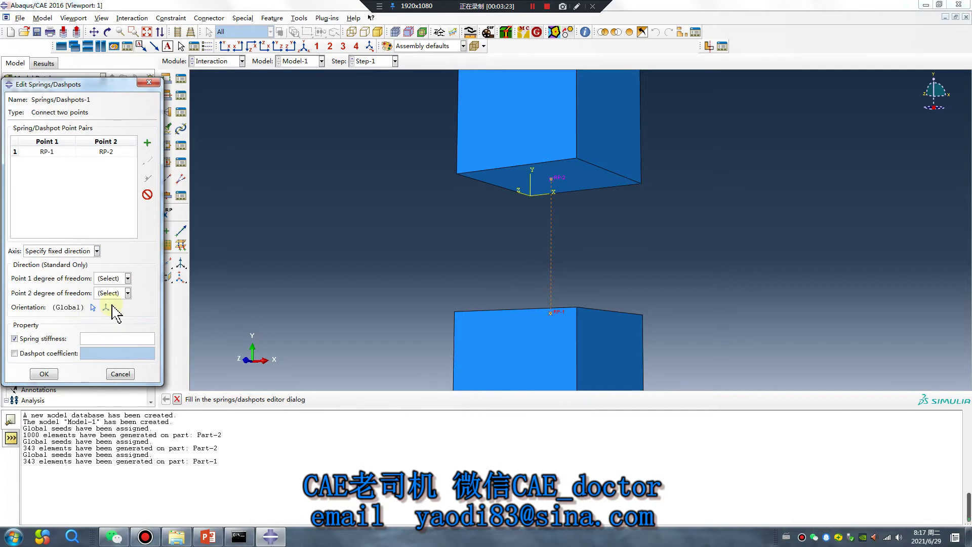
left_click(127, 279)
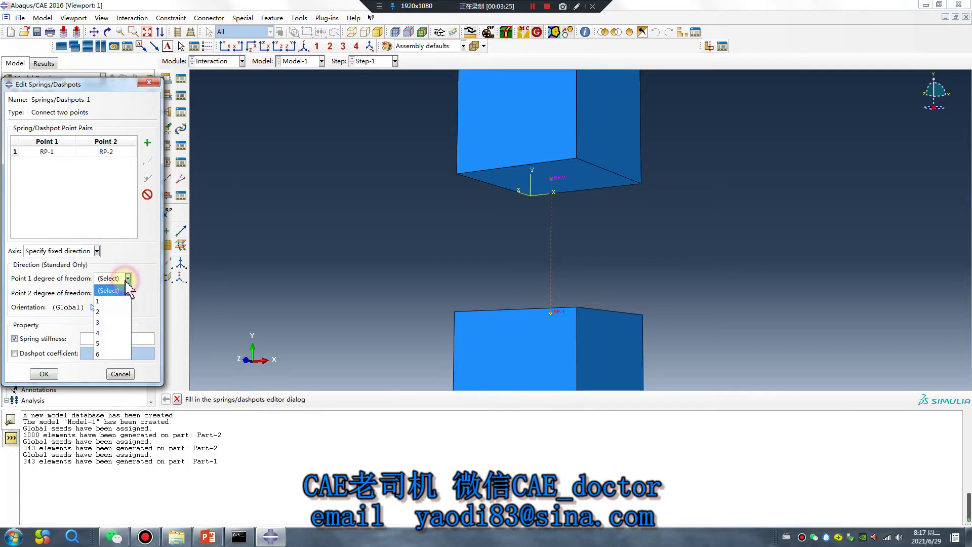
left_click(289, 291)
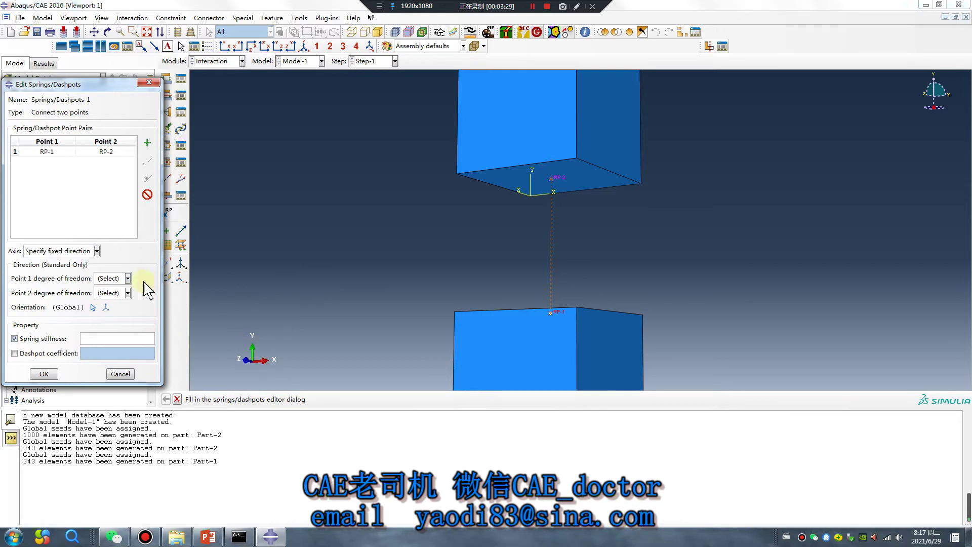
left_click(128, 278)
left_click(109, 311)
left_click(127, 293)
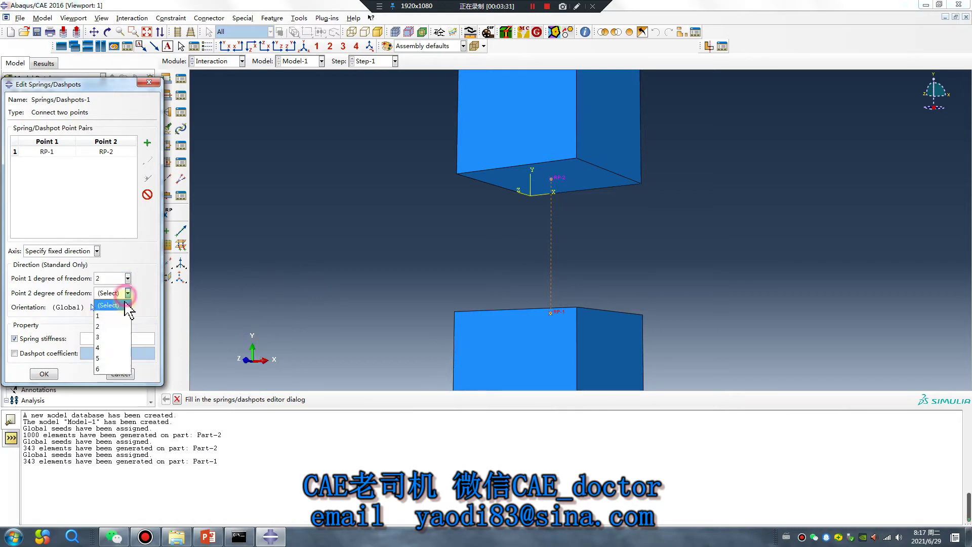
left_click(115, 327)
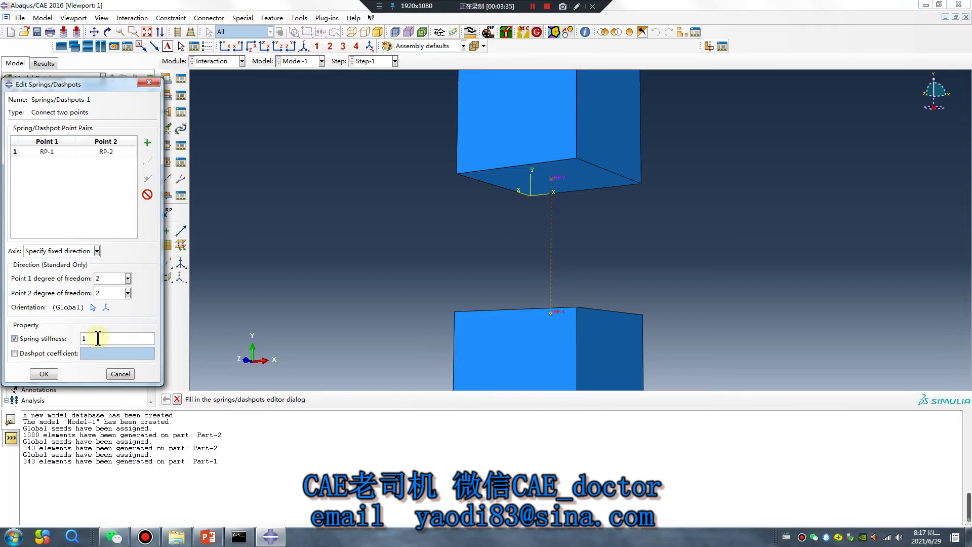
left_click(45, 375)
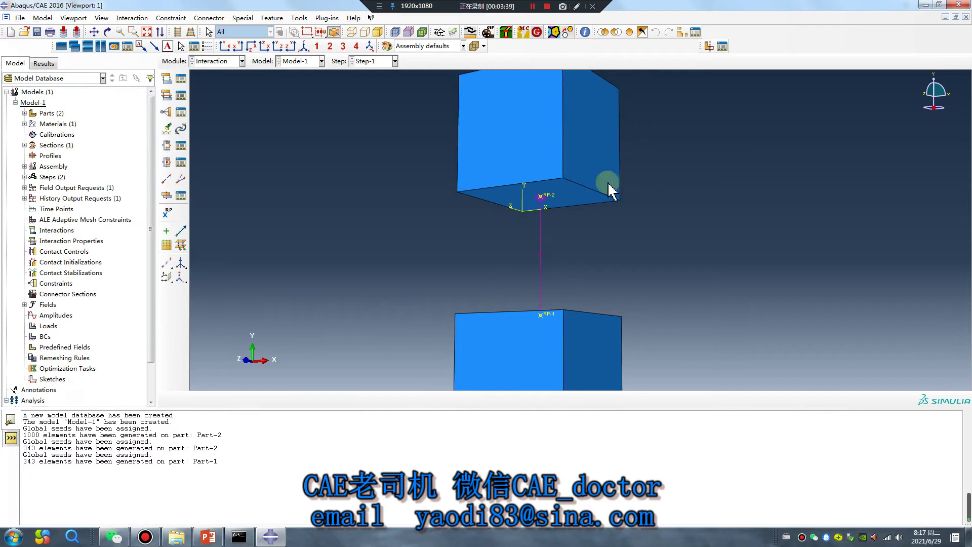
Duplicate spring Springs/Dashpots-1 to create Springs/Dashpots-1-Copy
left_click(251, 19)
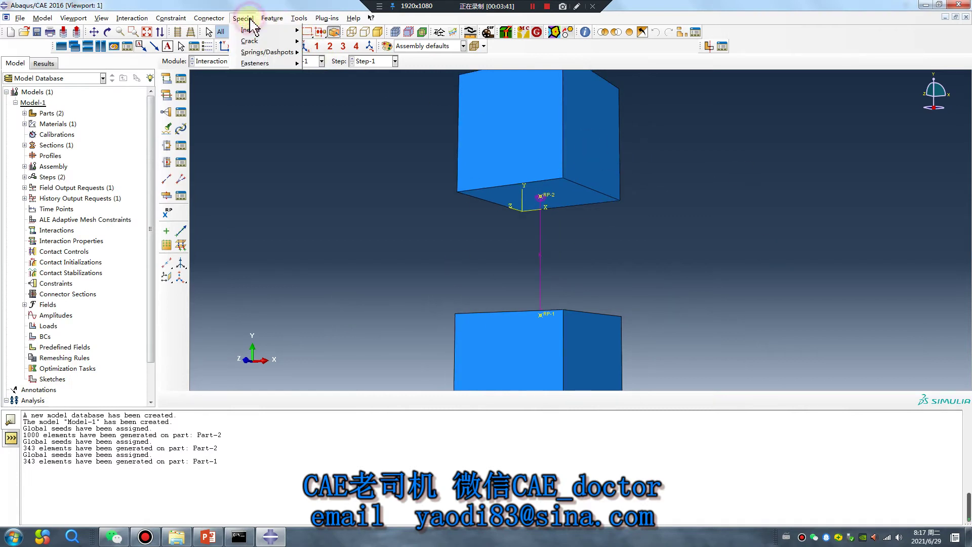
mouse_move(264, 55)
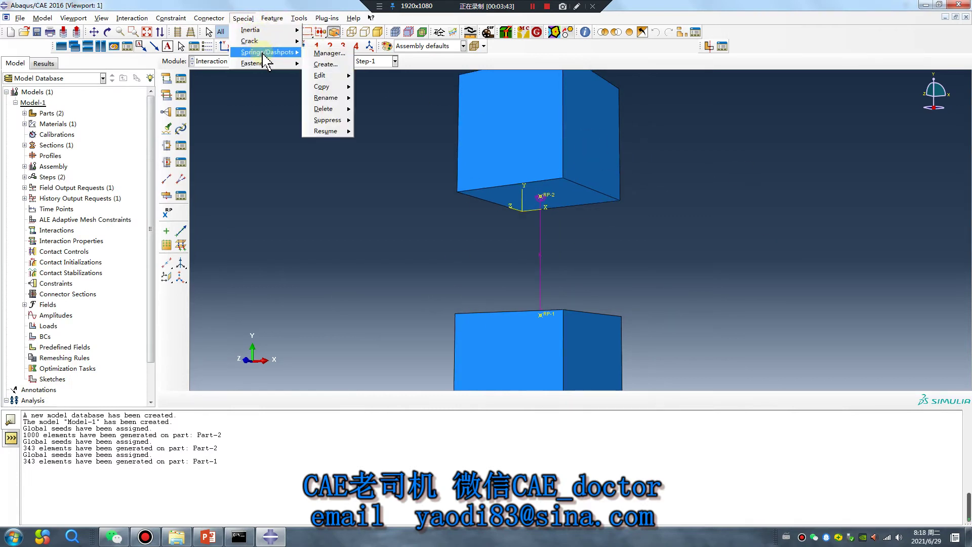
mouse_move(329, 87)
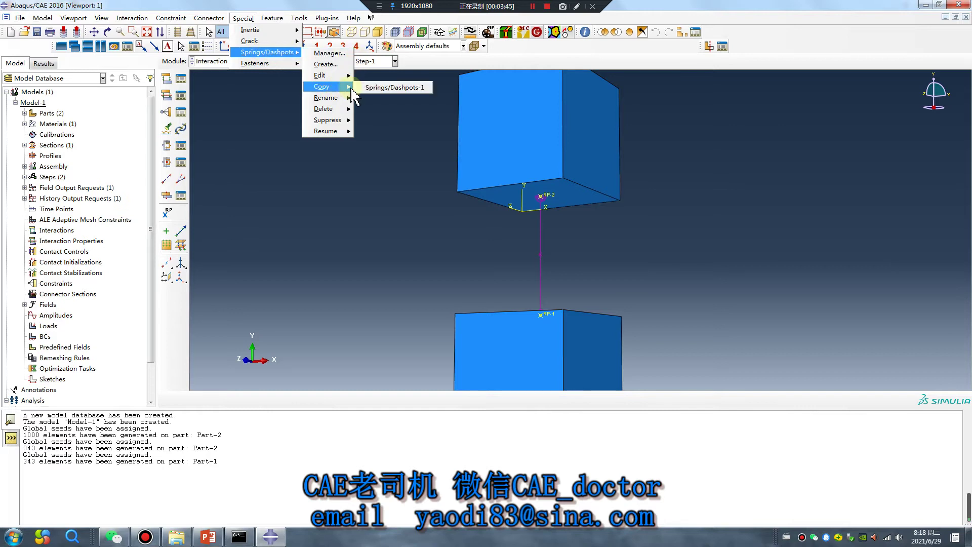
left_click(386, 87)
left_click(30, 144)
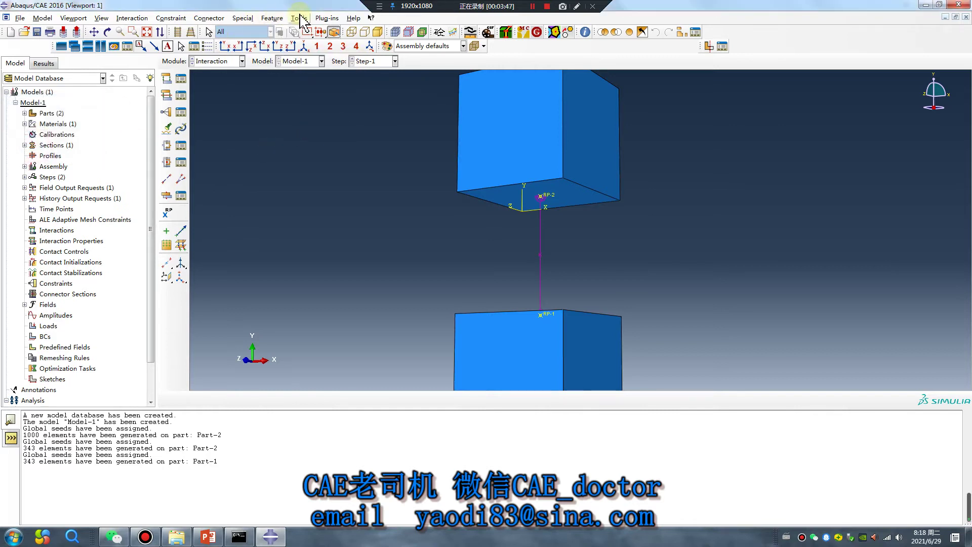
Set the copied spring to degree of freedom 5 at both points with stiffness 10
left_click(299, 19)
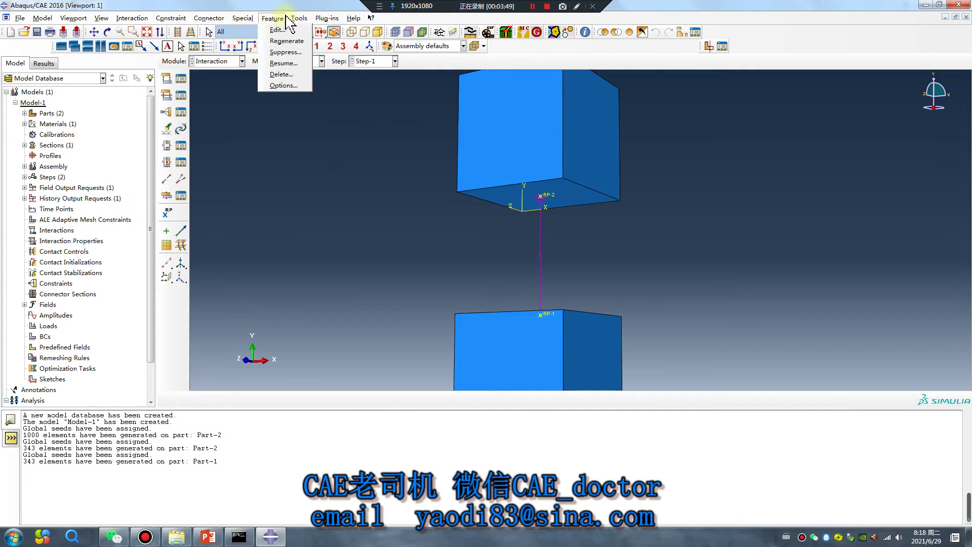
mouse_move(244, 18)
mouse_move(283, 42)
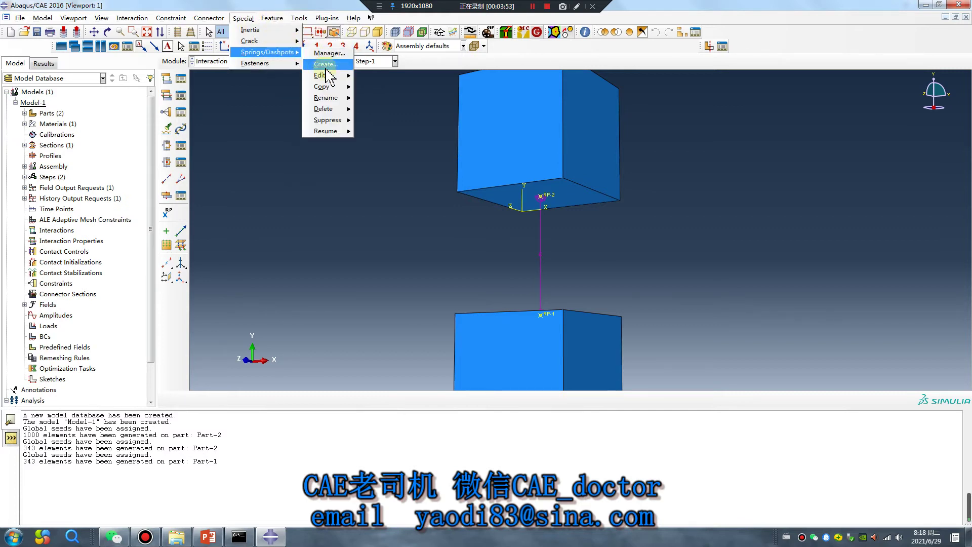
mouse_move(329, 76)
left_click(388, 88)
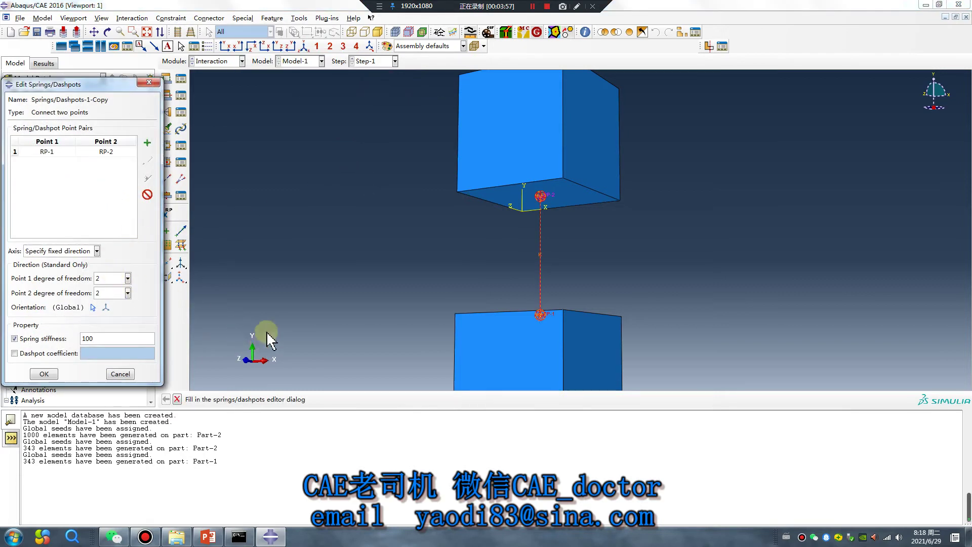
left_click(128, 278)
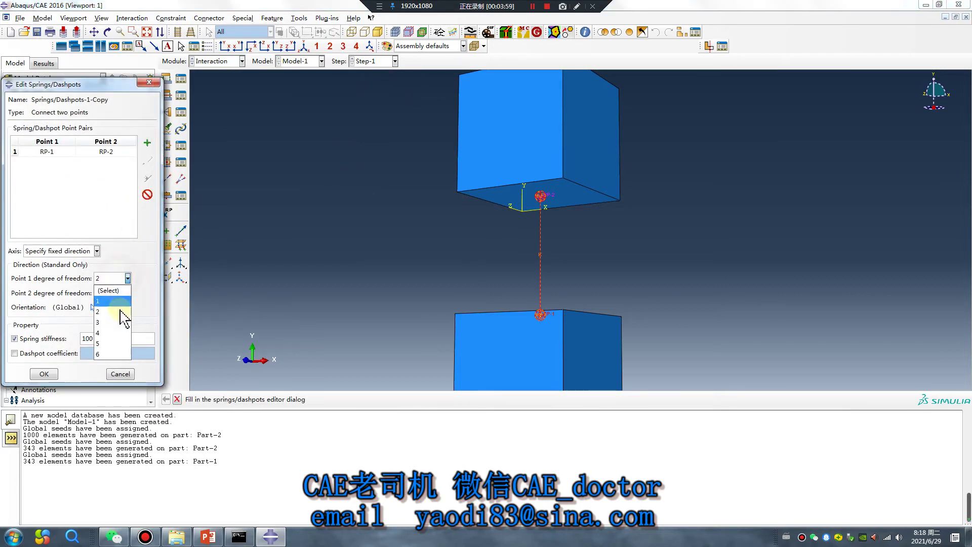
left_click(111, 344)
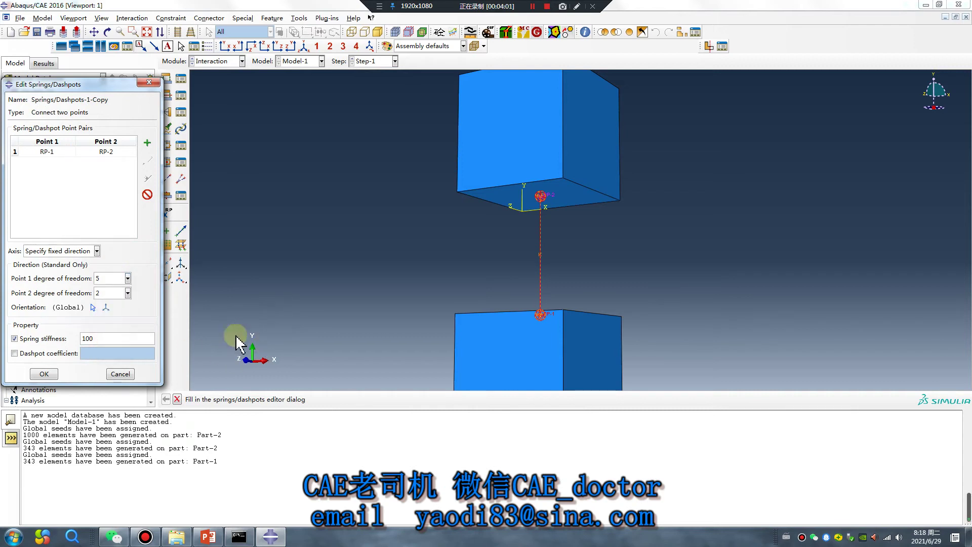
left_click(127, 292)
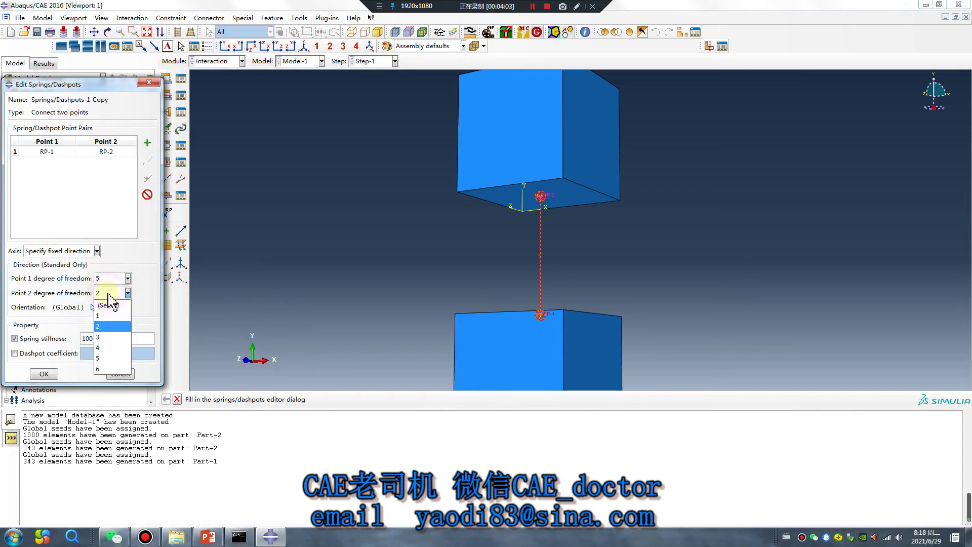
left_click(108, 358)
left_click_drag(100, 340, 74, 343)
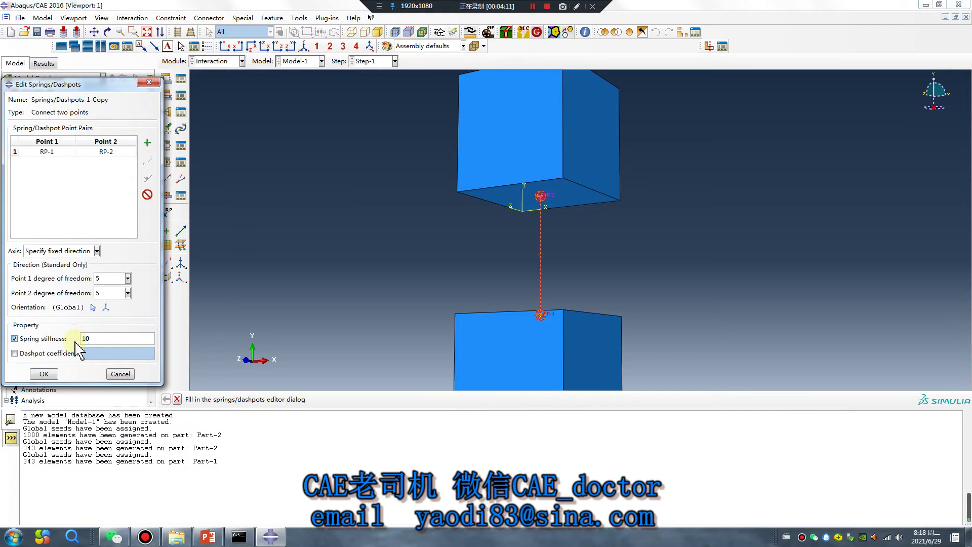
left_click(44, 374)
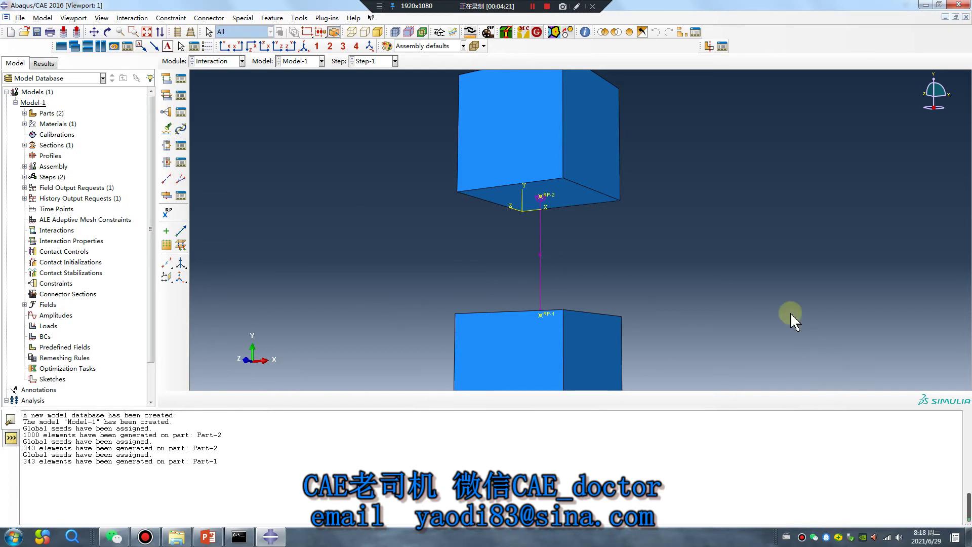
Orbit to view both spring-joined cubes from above, then switch to the Load module
left_click(217, 62)
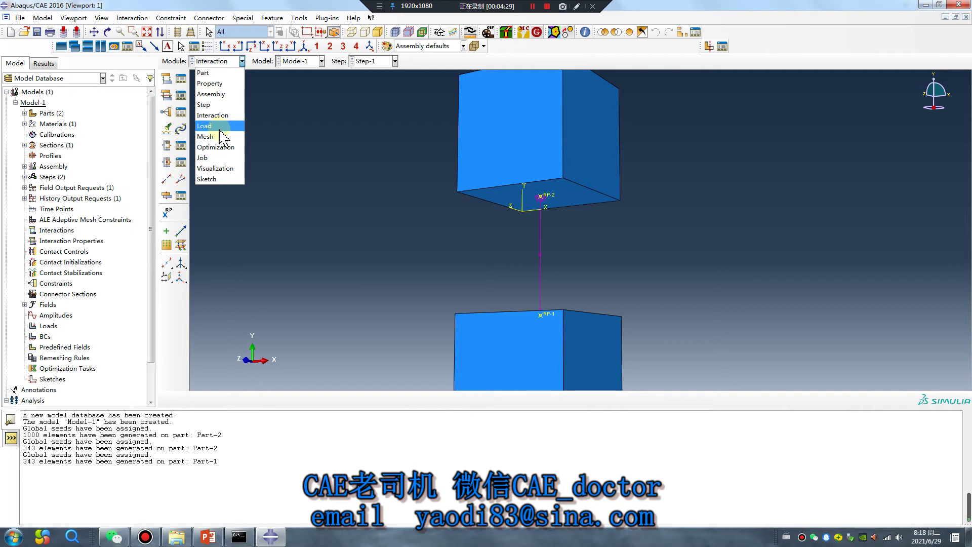
left_click(548, 167)
left_click_drag(590, 156, 521, 84, "ctrl+alt")
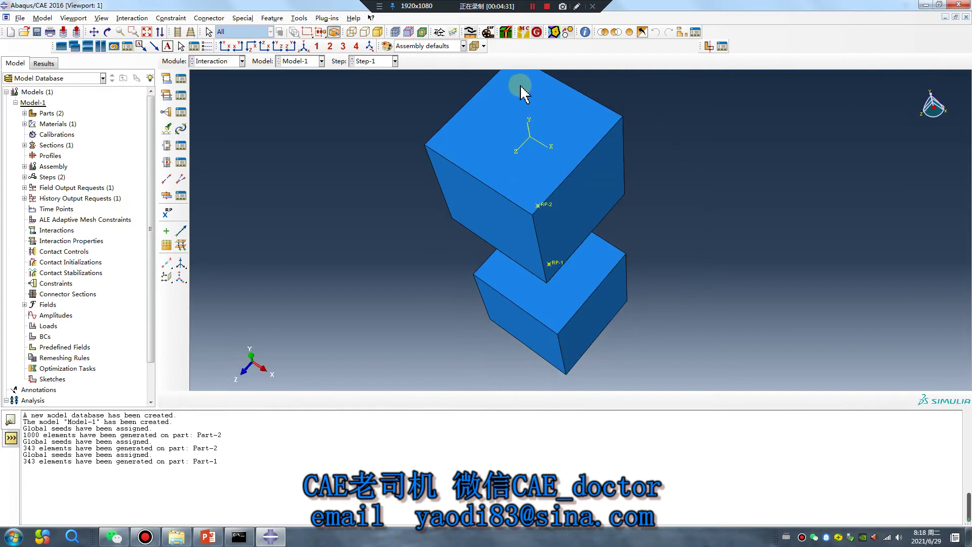
left_click_drag(515, 157, 458, 319, "ctrl+alt")
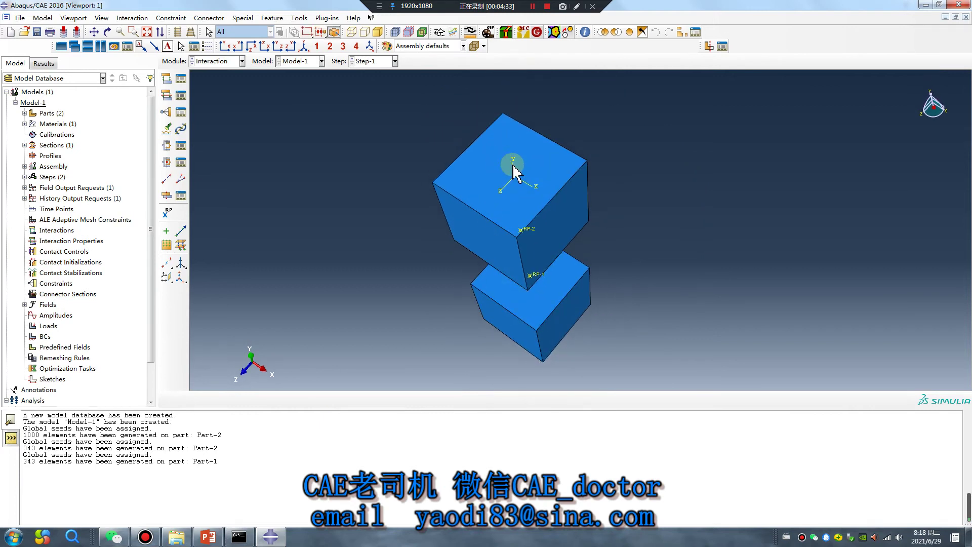
left_click(228, 62)
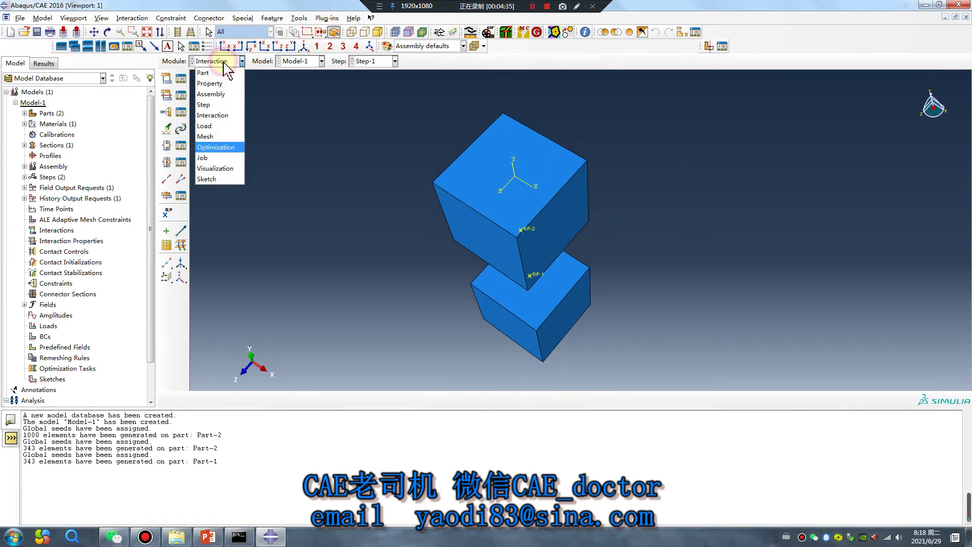
left_click(216, 126)
Start a Symmetry/Antisymmetry/Encastre boundary condition in the Initial step
left_click(167, 95)
left_click(88, 176)
left_click(51, 184)
left_click(54, 332)
Select the lower cube's front face and make it fully fixed with ENCASTRE
left_click_drag(513, 327, 568, 193, "ctrl+alt")
left_click(383, 315)
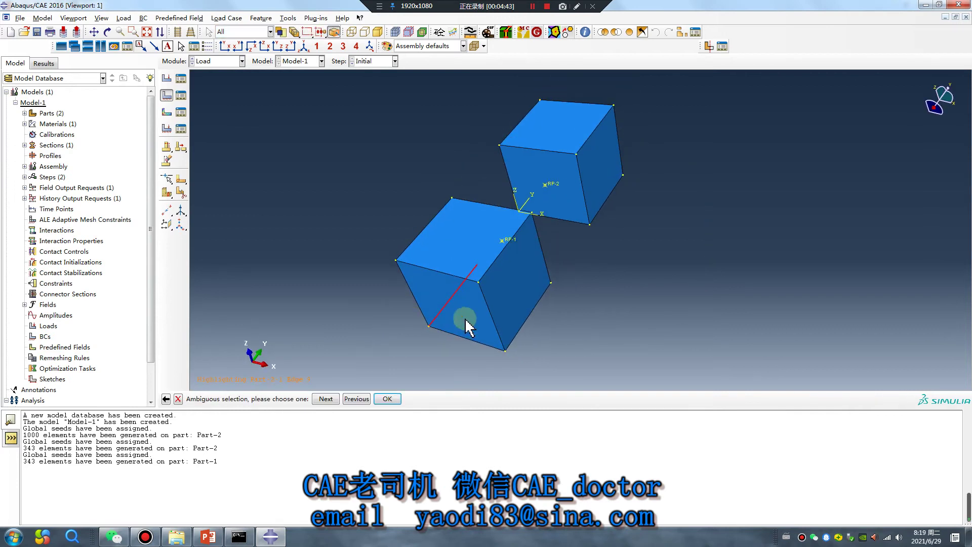
left_click(469, 326)
middle_click(303, 322)
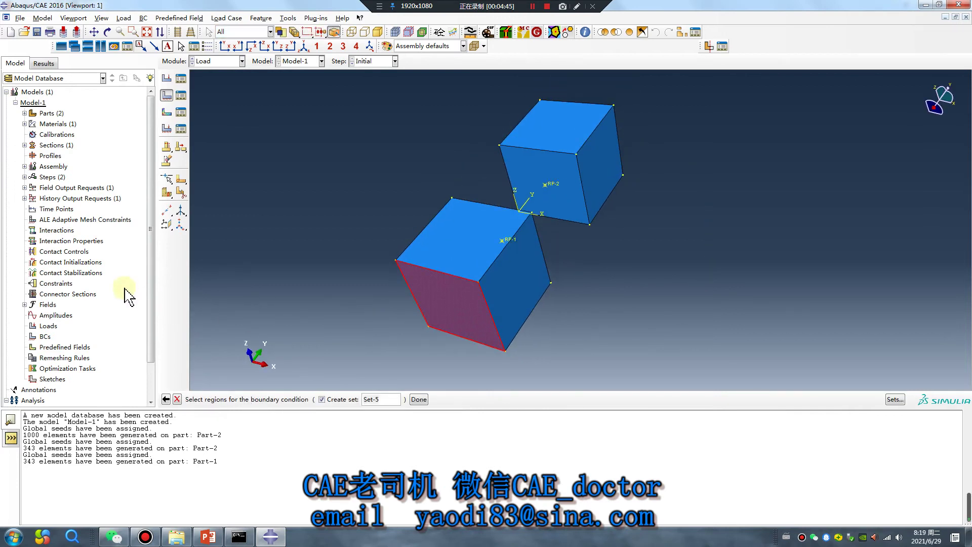
left_click(419, 399)
left_click(63, 332)
left_click(55, 348)
left_click_drag(308, 368, 578, 237, "ctrl+alt")
scroll(524, 173, "up", 3)
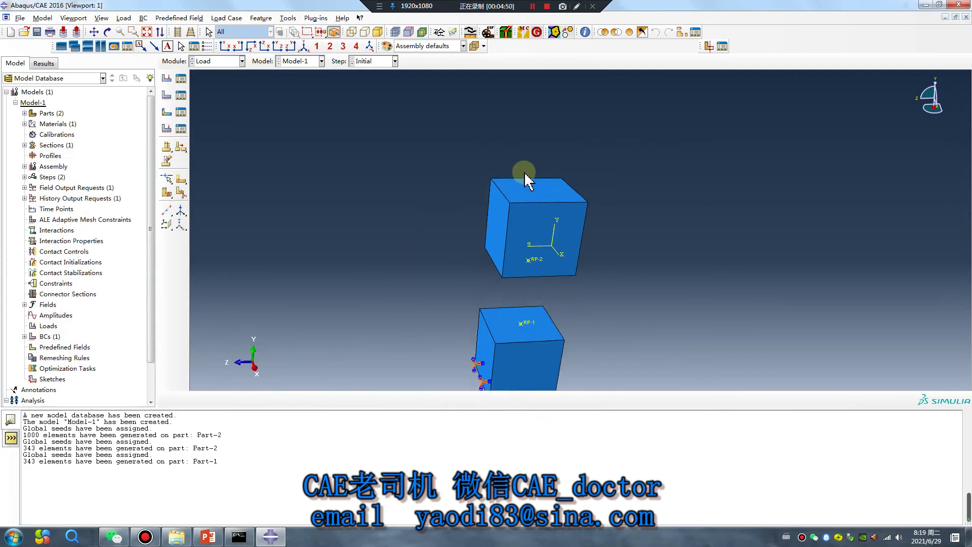
left_click(166, 96)
Create a Displacement/Rotation condition in Step-1 on the upper cube's top face
left_click(99, 228)
left_click(64, 177)
left_click(43, 194)
left_click(54, 332)
left_click(525, 198)
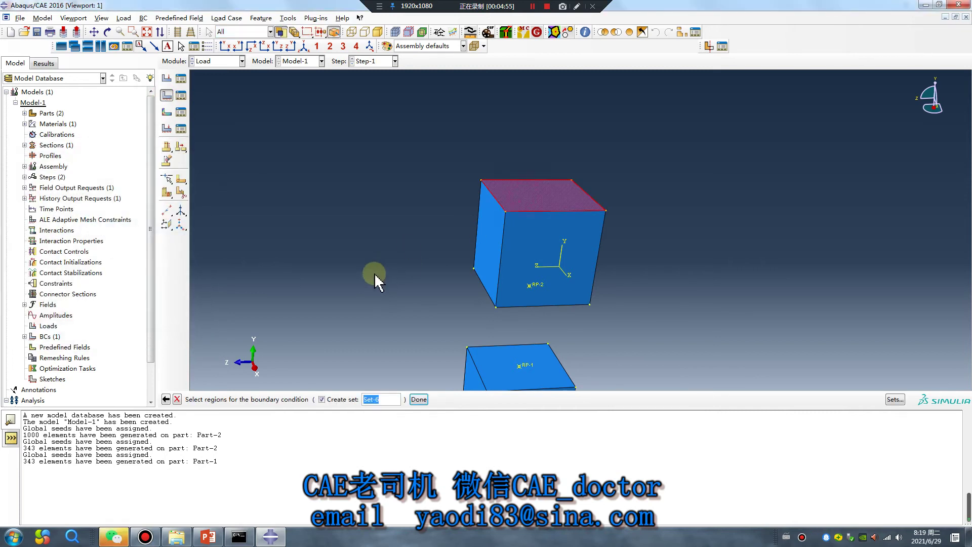
middle_click(377, 281)
Set U2 to 0.3 and UR2 to 0.2 with U1, U3, UR1, UR3 at 0, then switch to Job module
left_click(12, 319)
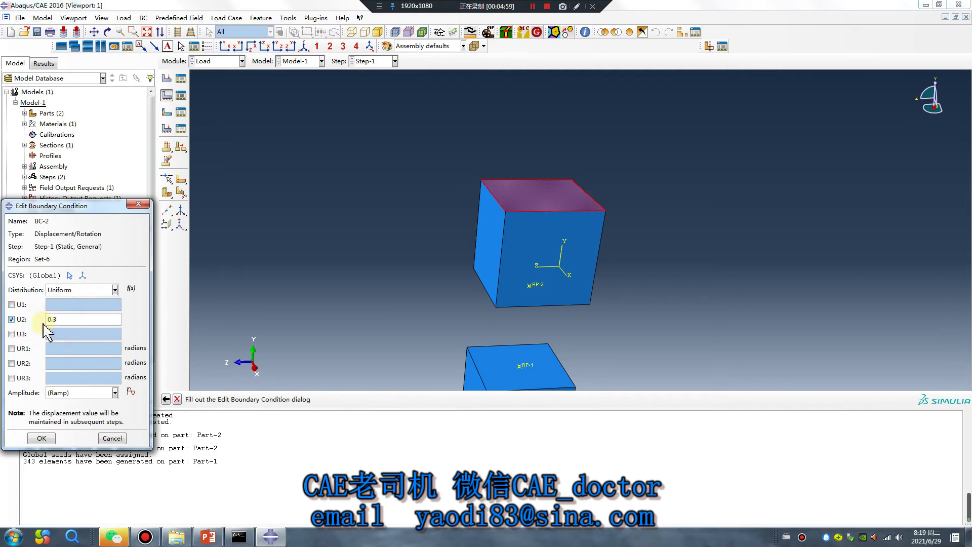
left_click(12, 363)
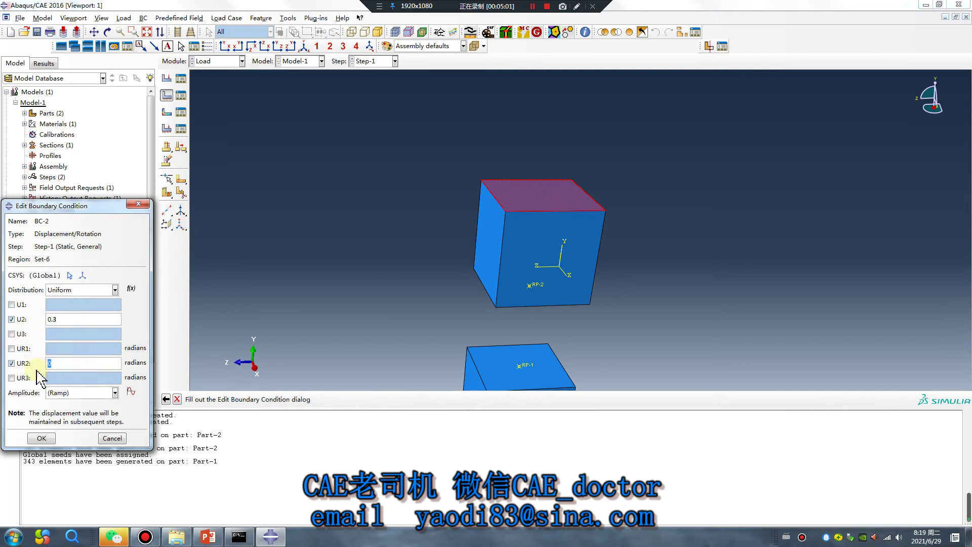
left_click(11, 304)
left_click(11, 334)
left_click(11, 348)
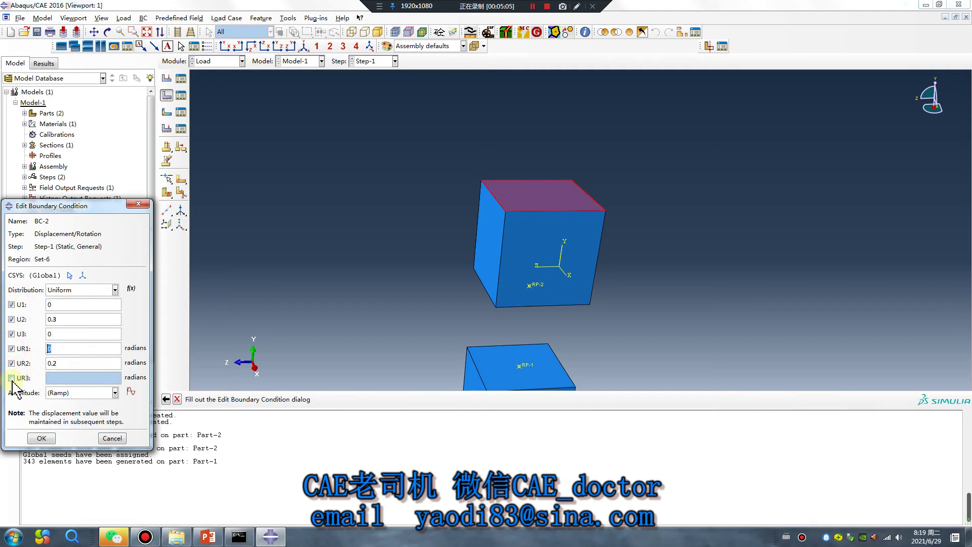
left_click(11, 378)
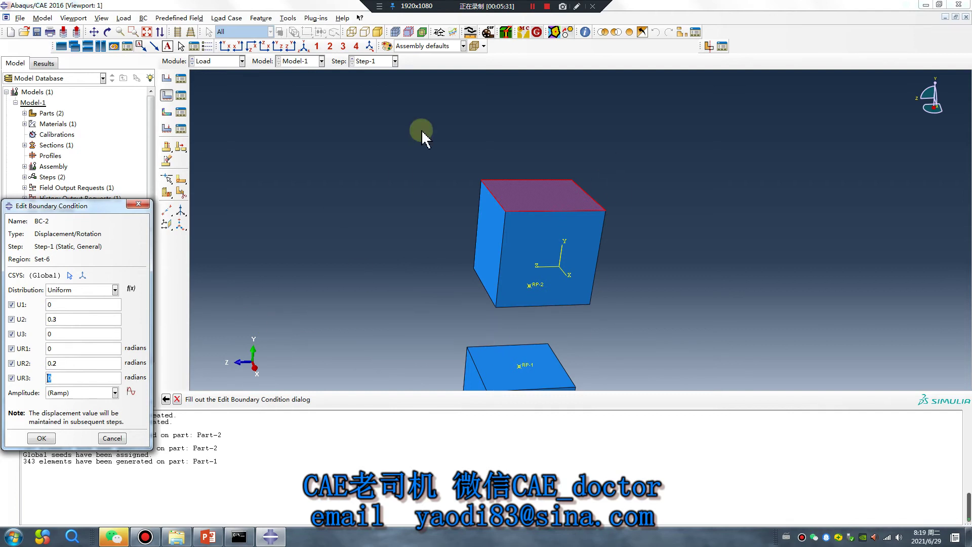
left_click(42, 438)
left_click(218, 61)
left_click(218, 158)
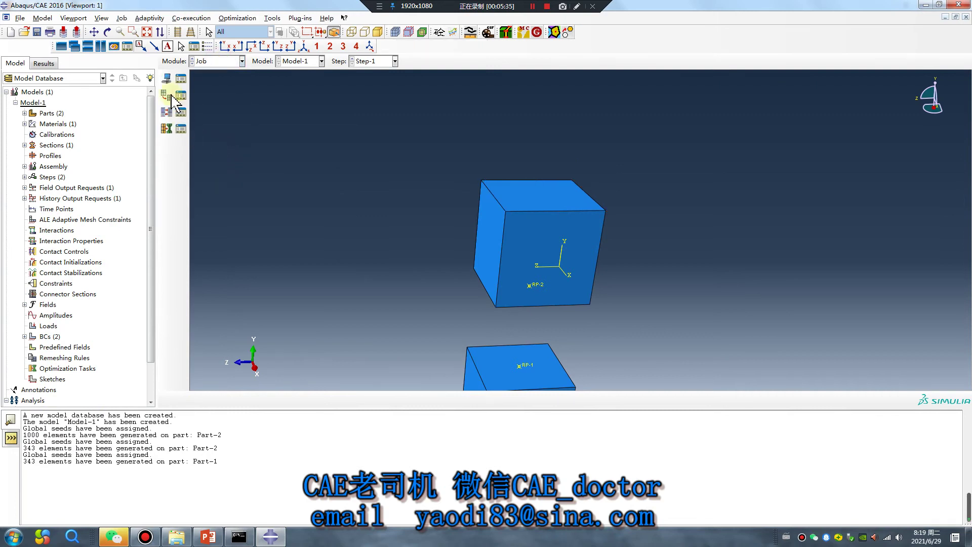
Create Job-1 and submit it for analysis
left_click(166, 78)
left_click(385, 378)
left_click(484, 216)
left_click(418, 397)
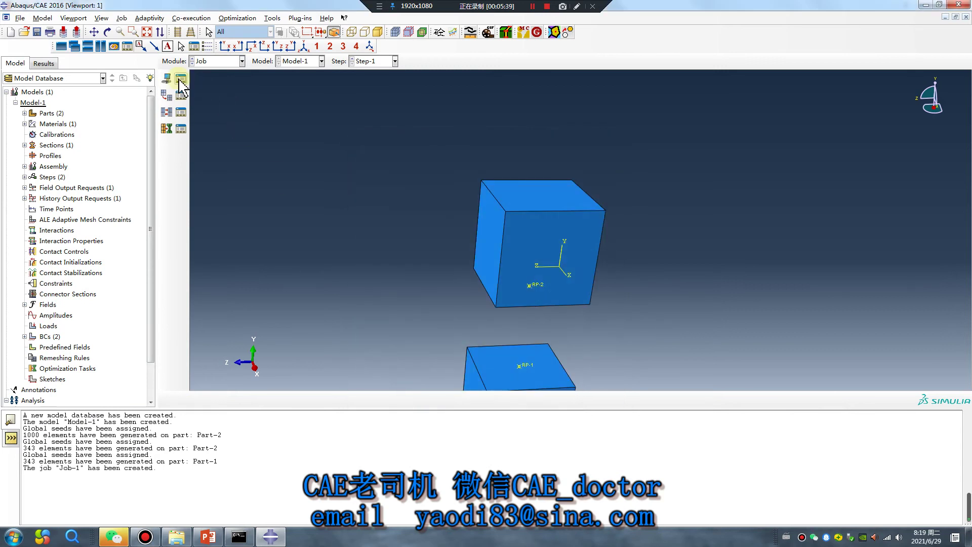
left_click(181, 78)
left_click(436, 261)
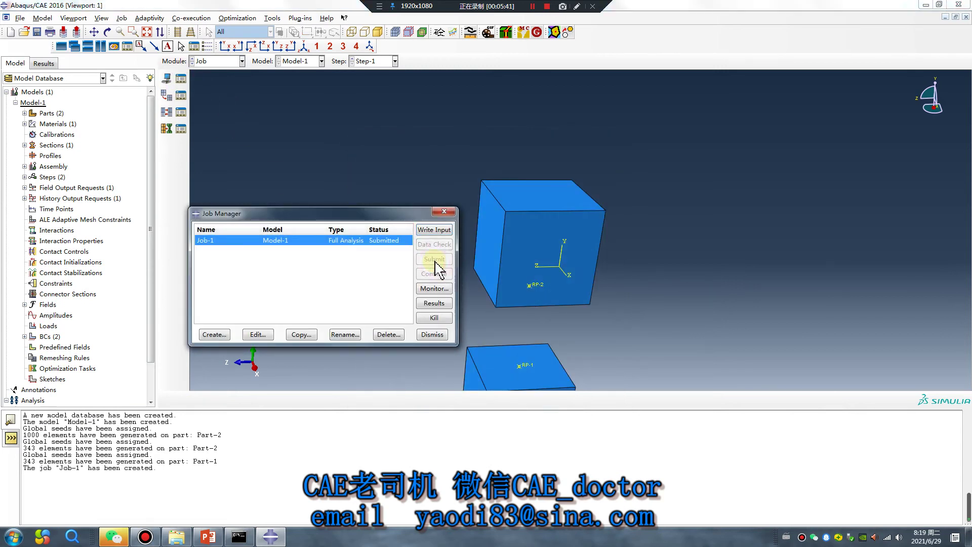
left_click(534, 8)
left_click(534, 8)
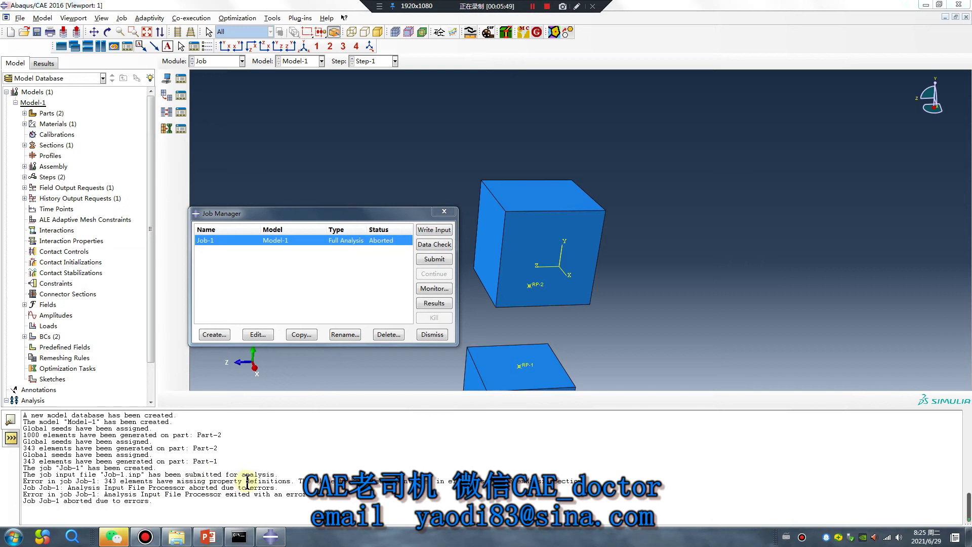
Assign the missing section to the whole of Part-1 in the Property module
left_click(228, 60)
left_click(238, 84)
left_click(375, 61)
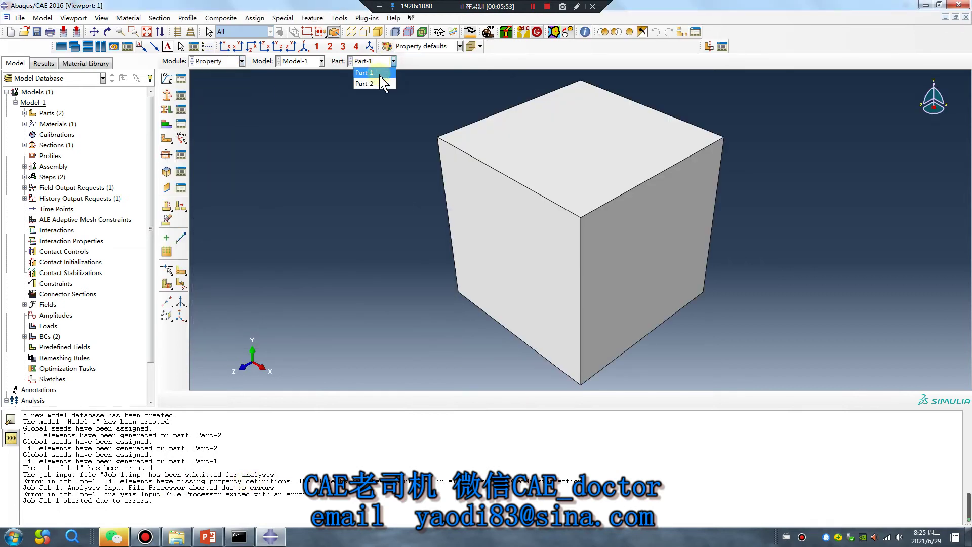
left_click(369, 71)
left_click(166, 109)
left_click(515, 198)
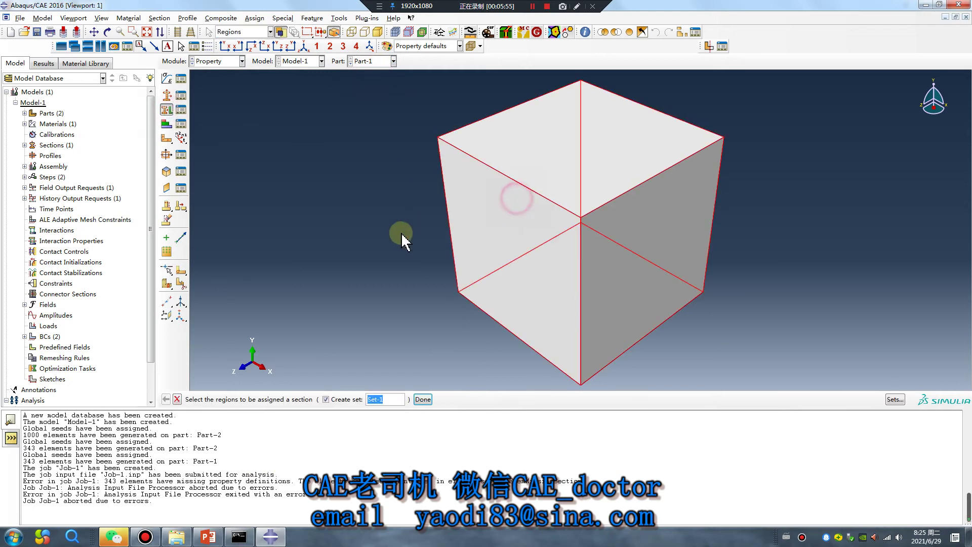
middle_click(289, 246)
left_click(50, 257)
Resubmit Job-1, overwriting its old files, and open its results
left_click(375, 60)
left_click(369, 82)
left_click(242, 61)
left_click(213, 152)
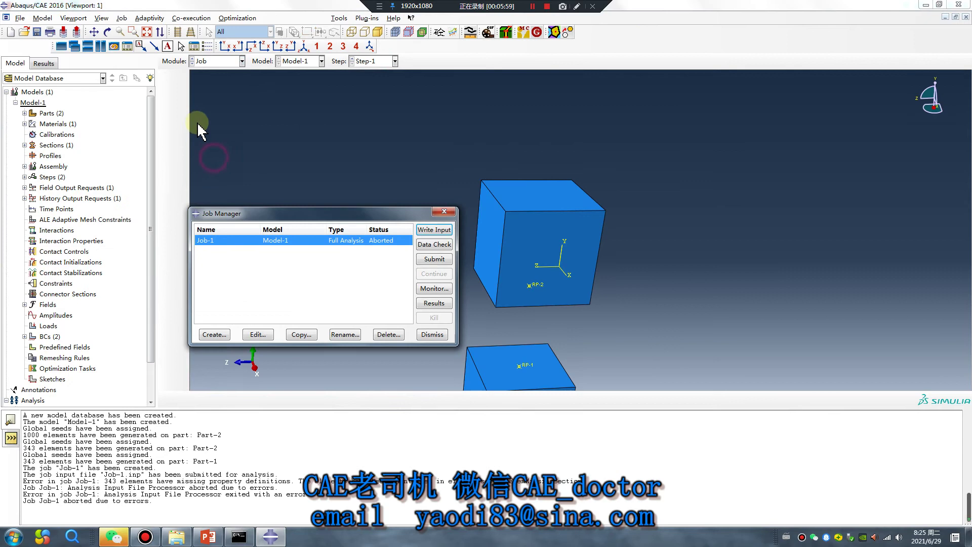
left_click(435, 259)
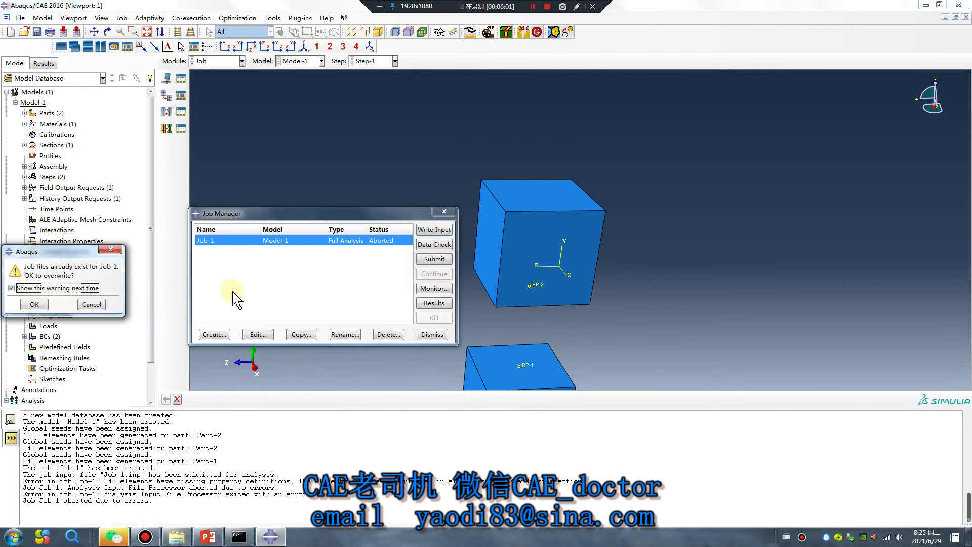
left_click(38, 309)
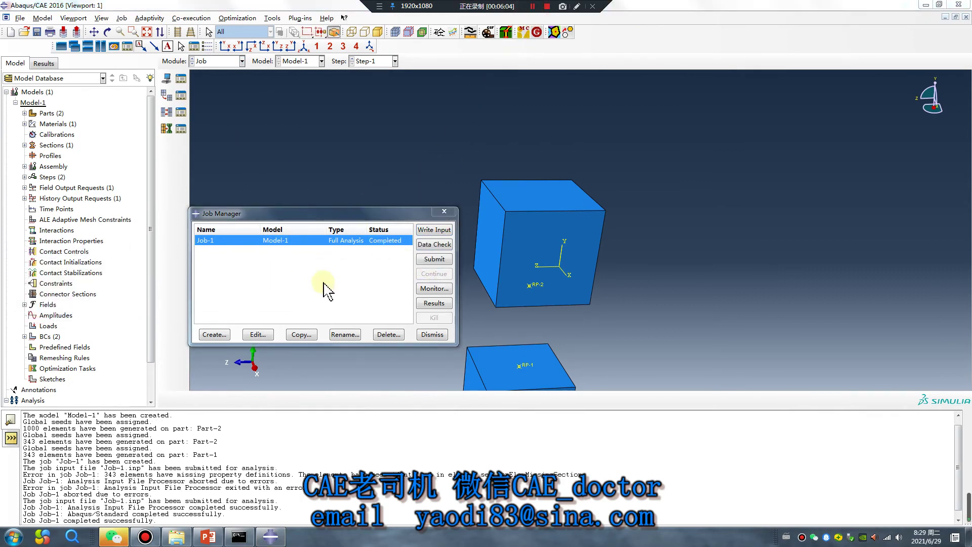
left_click(434, 303)
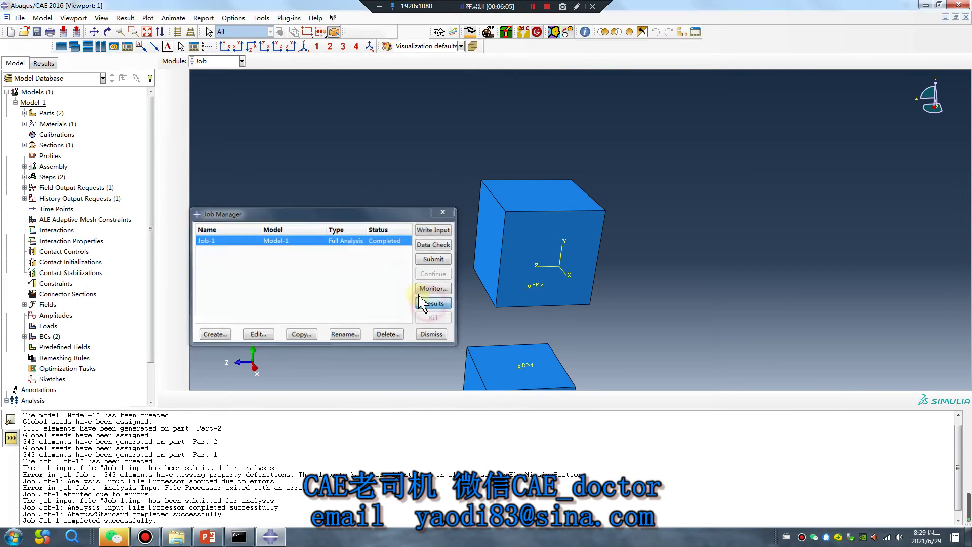
Plot von Mises stress contours on Job-1's deformed cubes and animate them over time
left_click(168, 127)
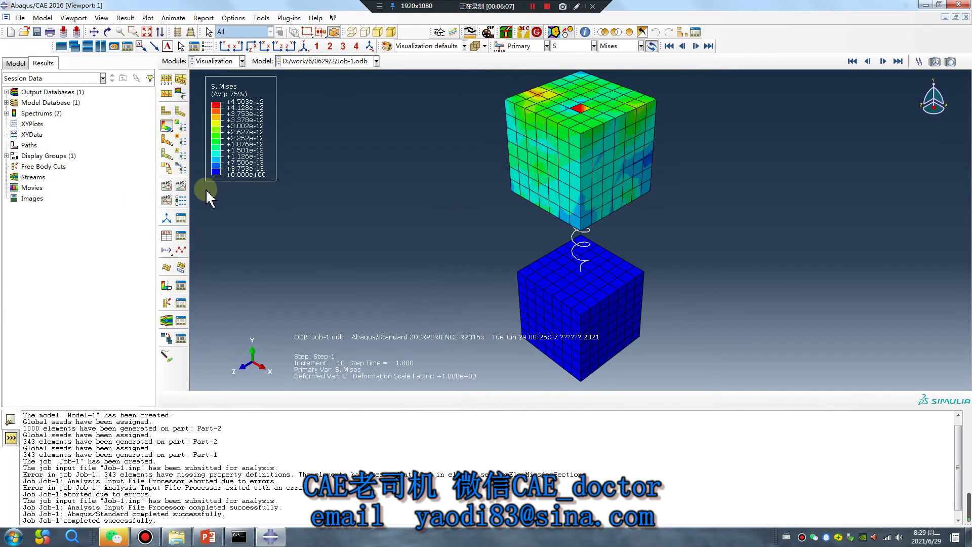
left_click(181, 186)
scroll(575, 104, "up", 5)
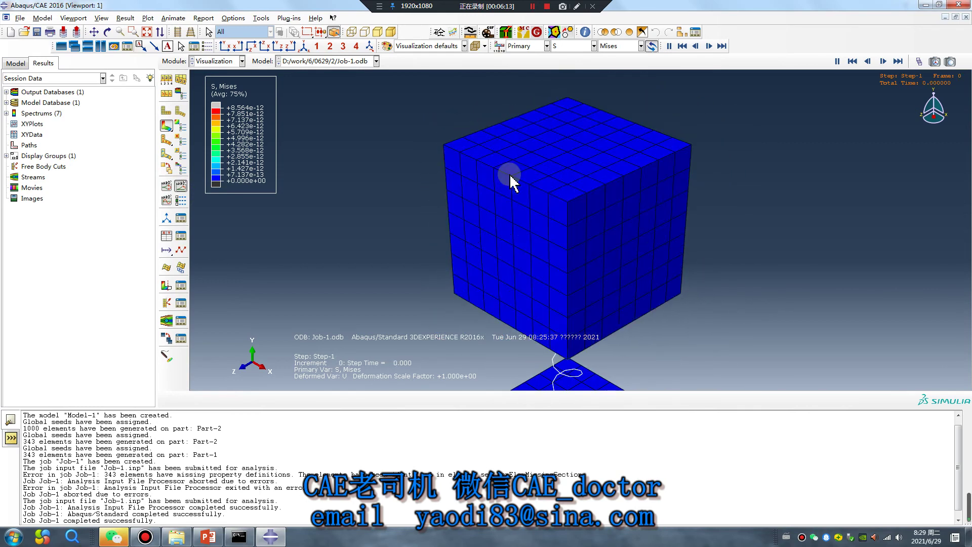
left_click(241, 61)
Switch from the Load module to the Interaction module
left_click(223, 126)
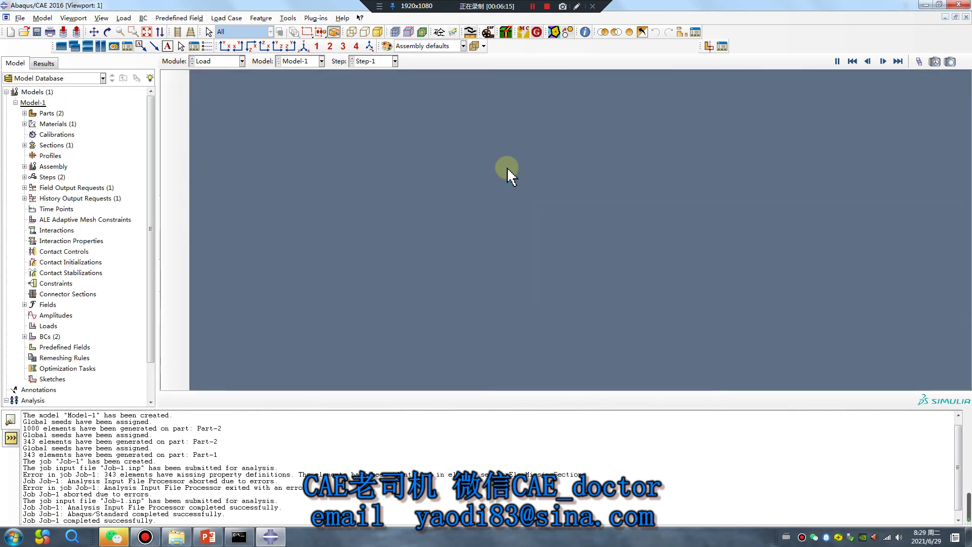
scroll(530, 182, "down", 3)
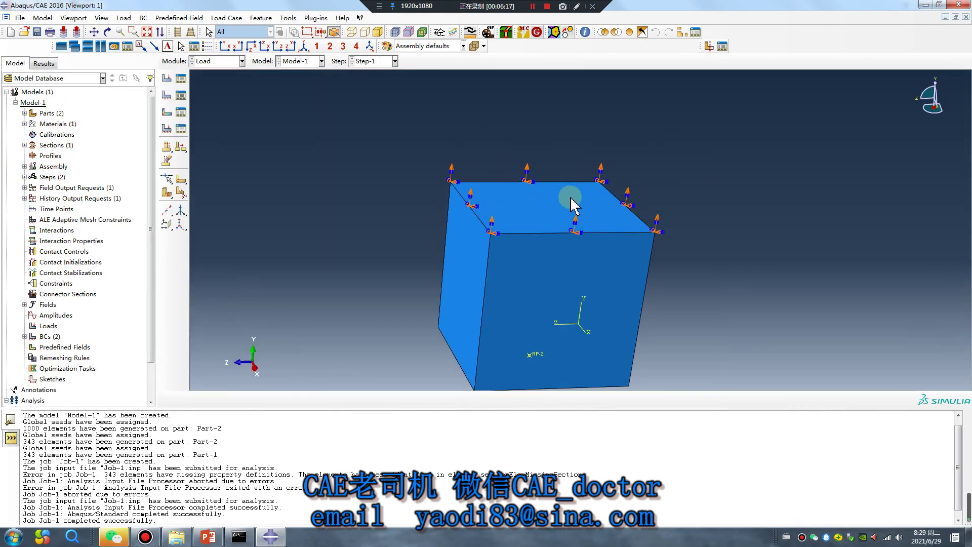
left_click(211, 65)
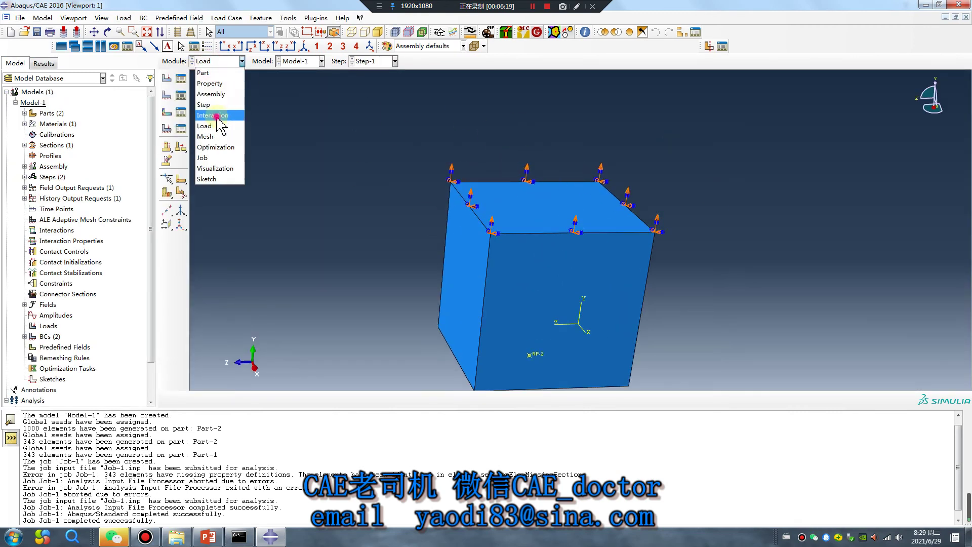
left_click(219, 116)
Create a midway datum point on the upper cube's top face and place RP-3 there
left_click(299, 19)
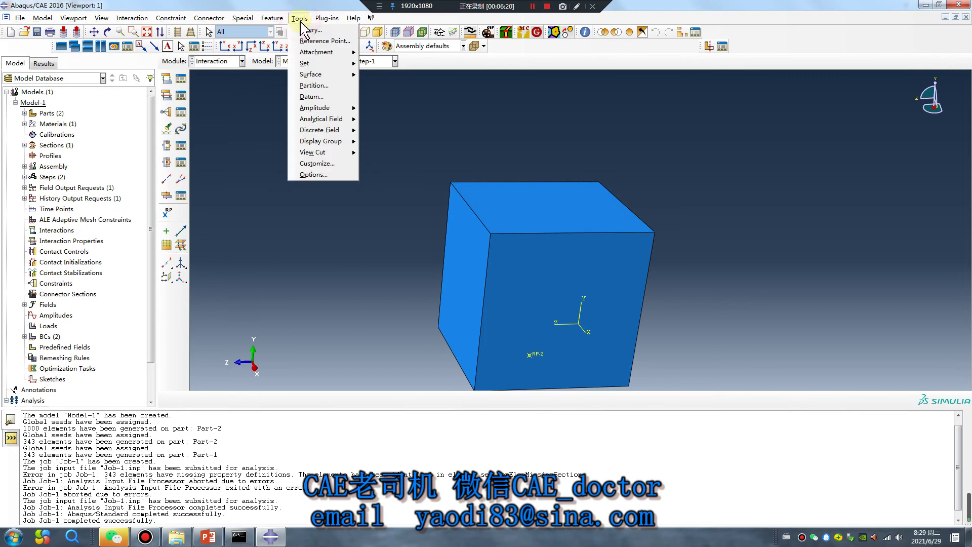
left_click(307, 97)
left_click(51, 163)
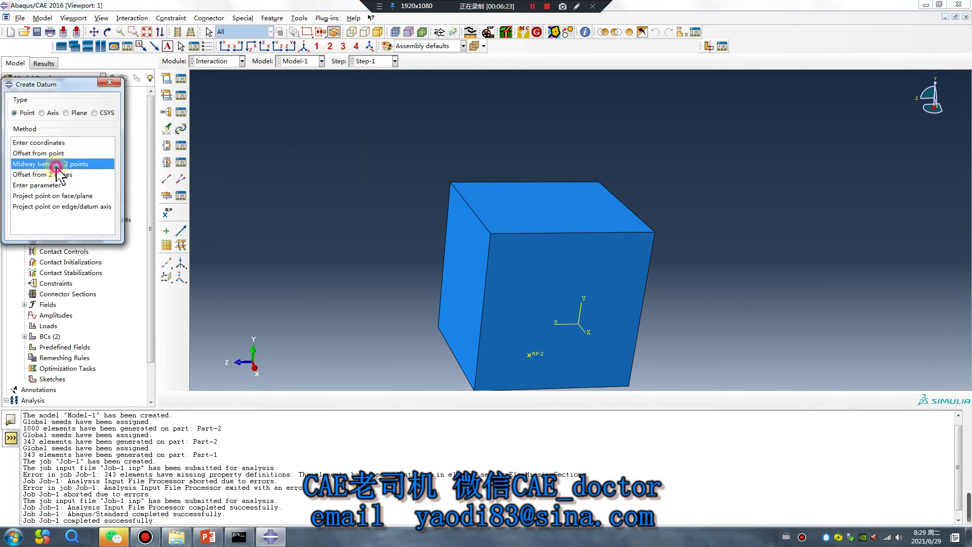
left_click(451, 182)
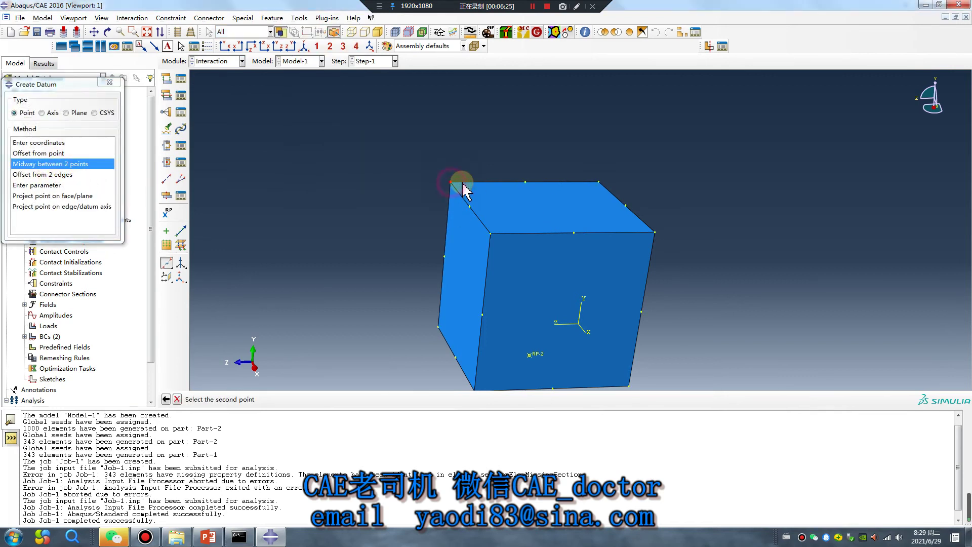
left_click(656, 232)
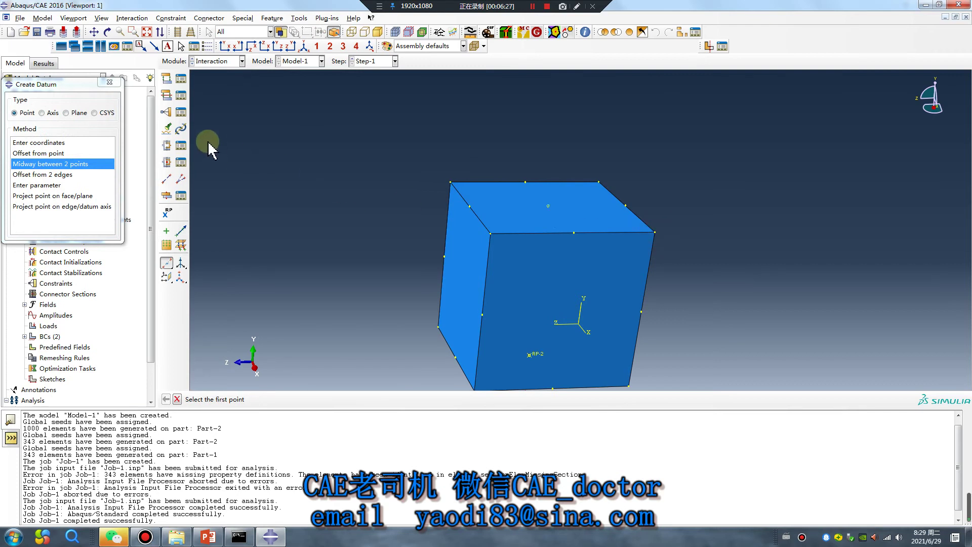
left_click(109, 82)
left_click(165, 215)
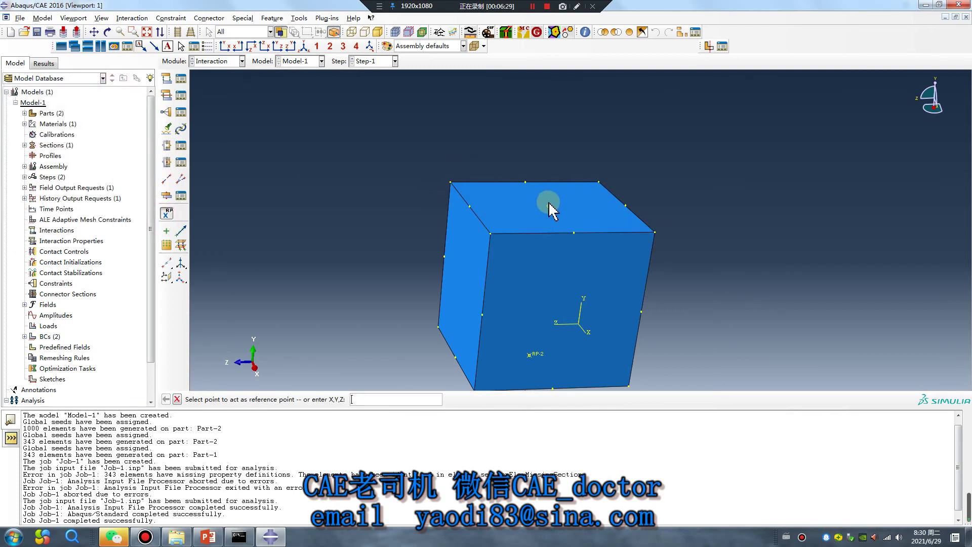
left_click(166, 111)
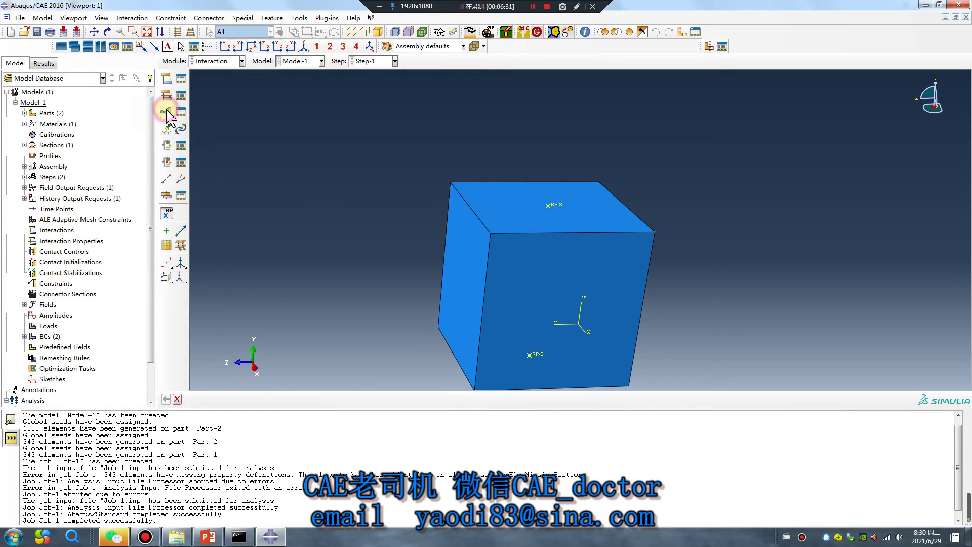
Couple RP-3 kinematically to the upper cube's top face
left_click(30, 129)
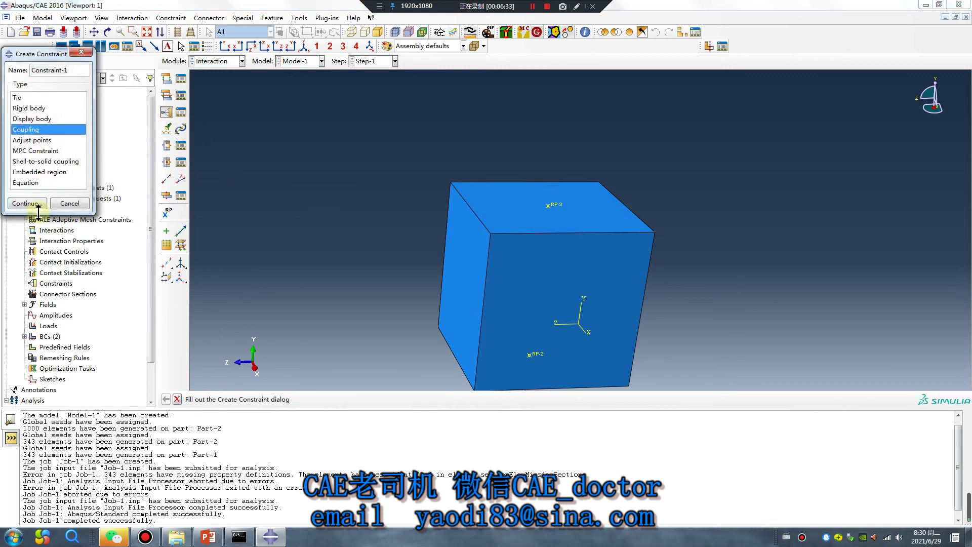
left_click(28, 203)
left_click(551, 204)
middle_click(373, 243)
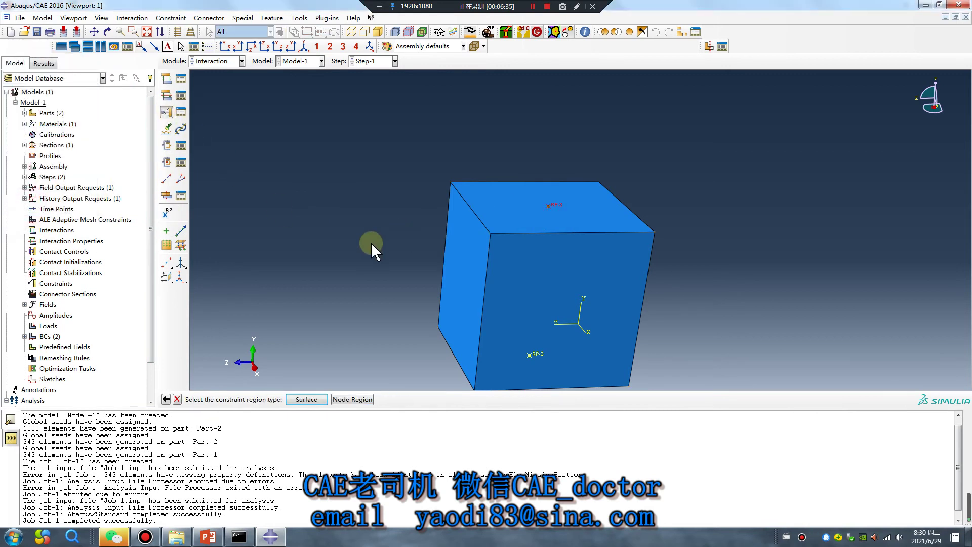
left_click(295, 399)
left_click(500, 201)
middle_click(355, 263)
left_click(53, 307)
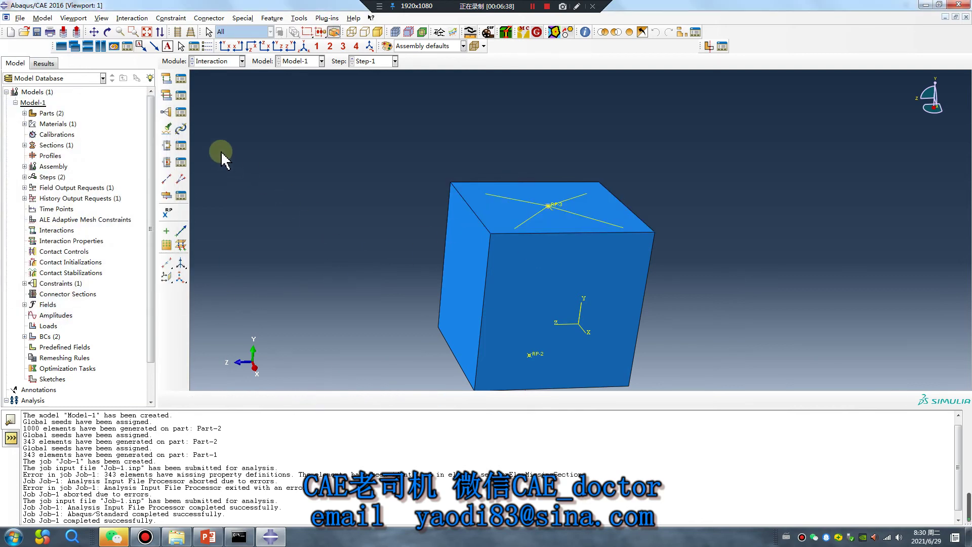
left_click(181, 112)
left_click(430, 141)
left_click_drag(458, 200, 496, 355, "ctrl+alt")
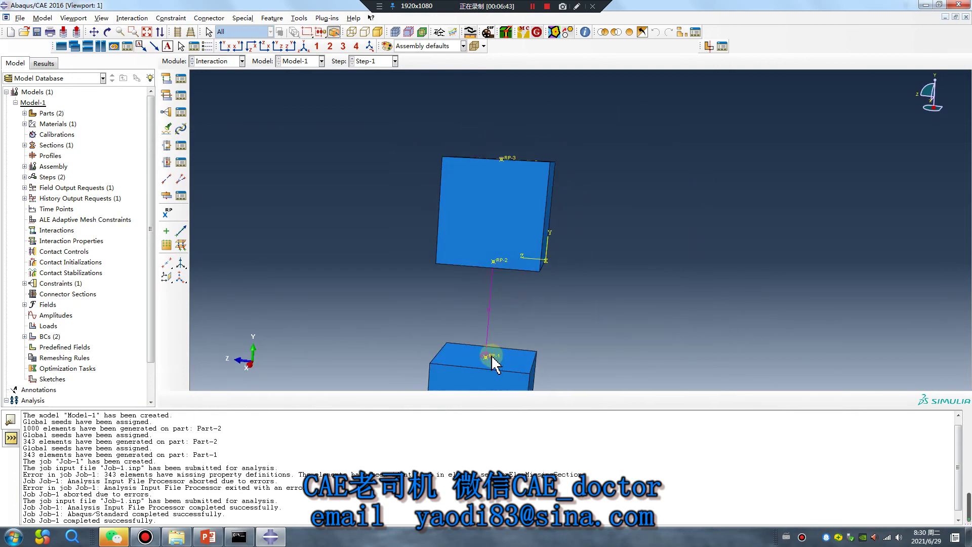
Couple RP-1 kinematically to the lower cube's top face
left_click(167, 112)
left_click(29, 203)
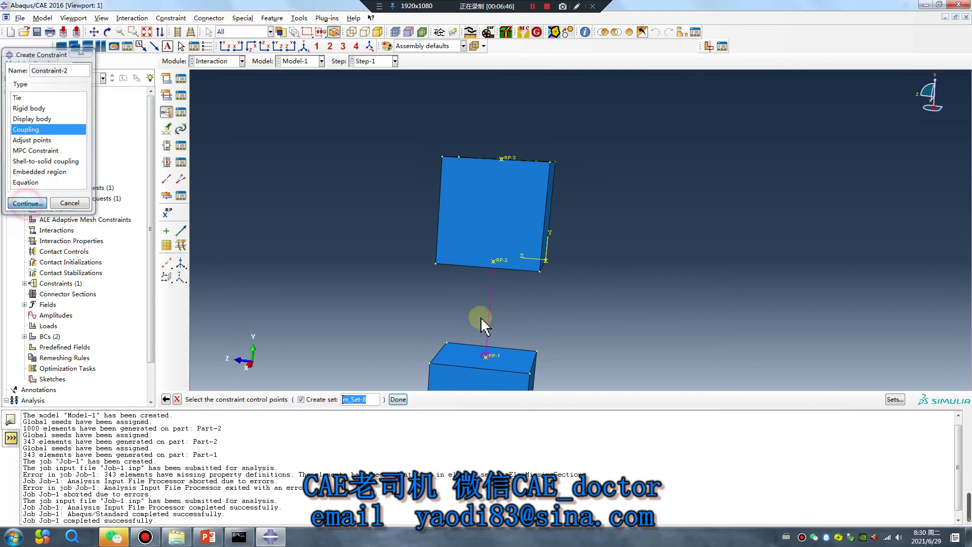
left_click(492, 356)
middle_click(375, 350)
left_click(321, 399)
left_click(456, 357)
middle_click(359, 353)
left_click(46, 304)
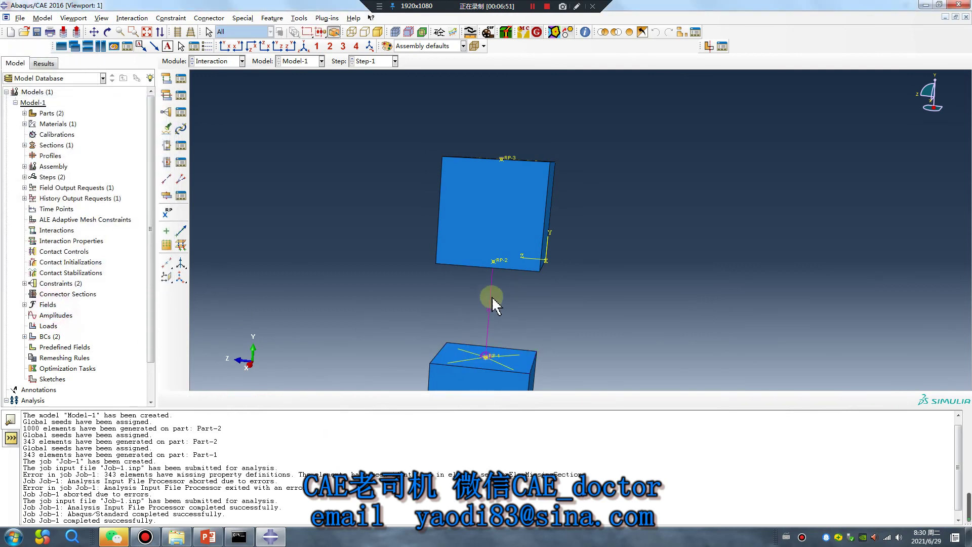
left_click_drag(493, 298, 537, 225, "ctrl+alt")
Couple RP-2 kinematically to the upper cube's bottom face, then return to the Load module
left_click(167, 112)
left_click(30, 204)
middle_click(352, 291)
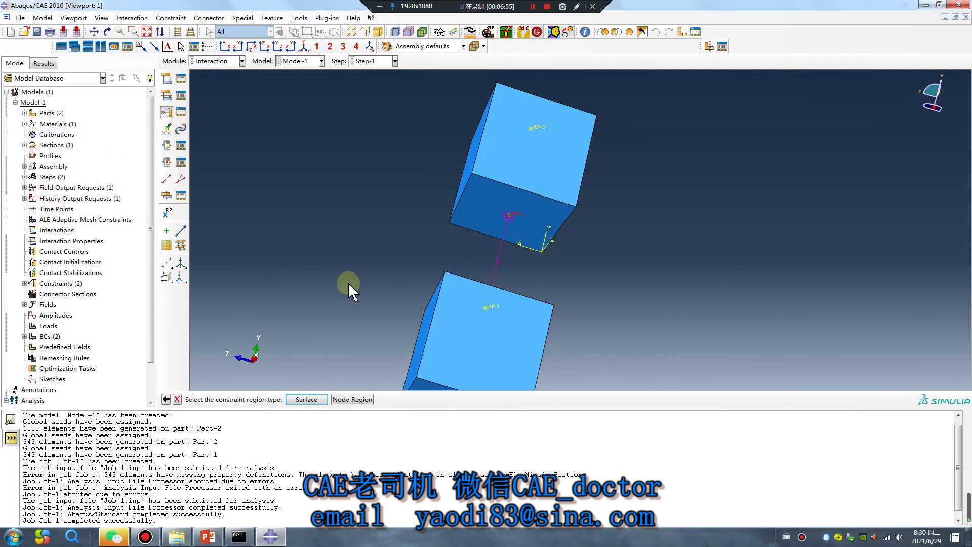
left_click(307, 399)
left_click(476, 241)
middle_click(401, 254)
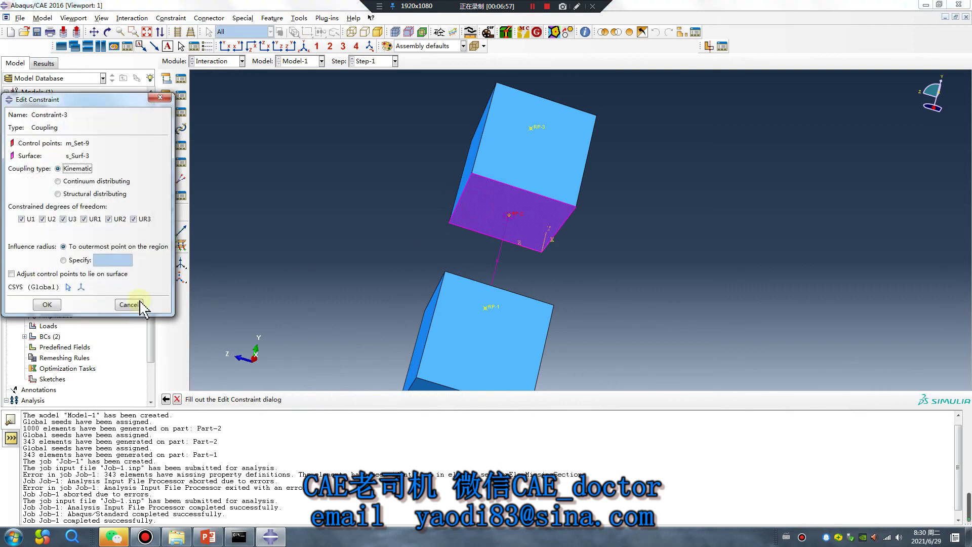
left_click(53, 305)
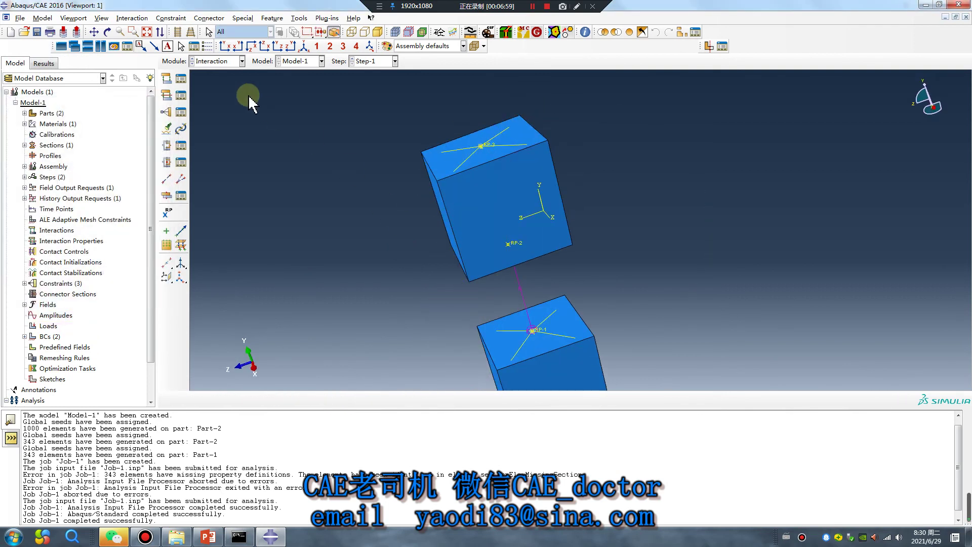
left_click(242, 60)
left_click(215, 126)
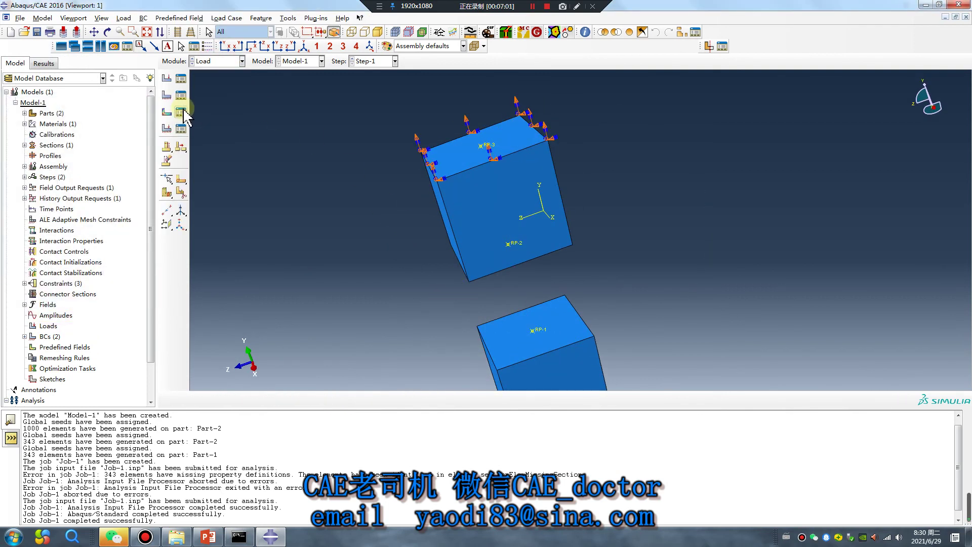
Reassign BC-2's region to reference point RP-3, keeping U2 0.3 and UR2 0.2
left_click(183, 96)
double_click(231, 264)
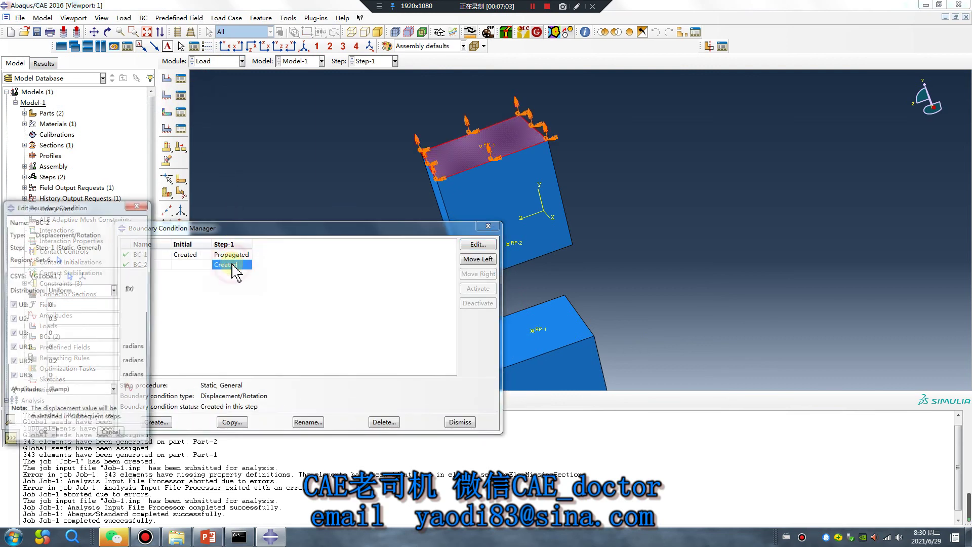
left_click(58, 260)
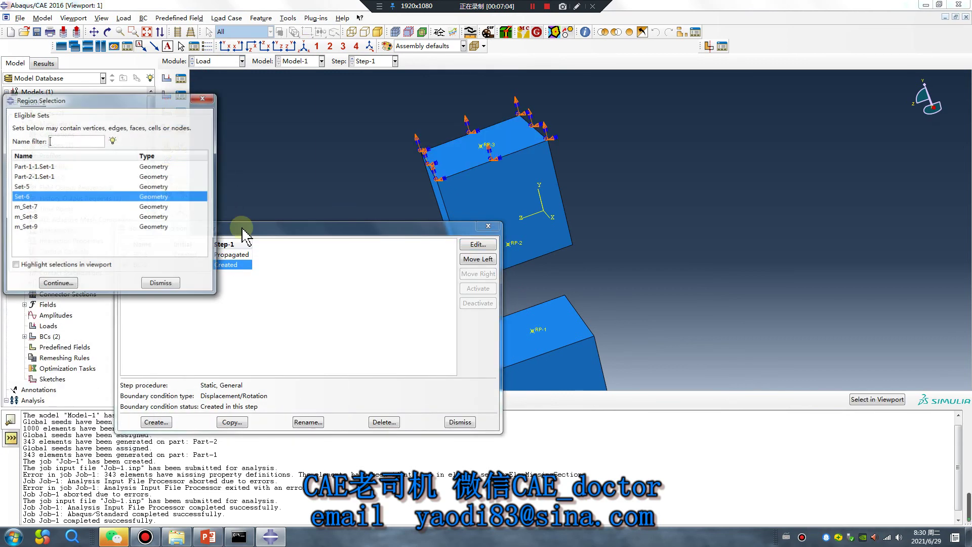
left_click(208, 99)
left_click(489, 227)
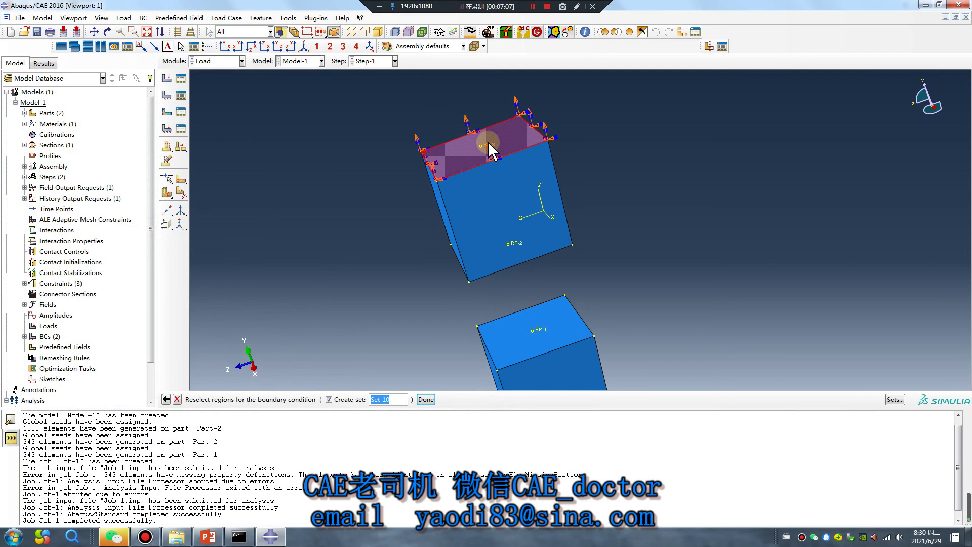
middle_click(320, 252)
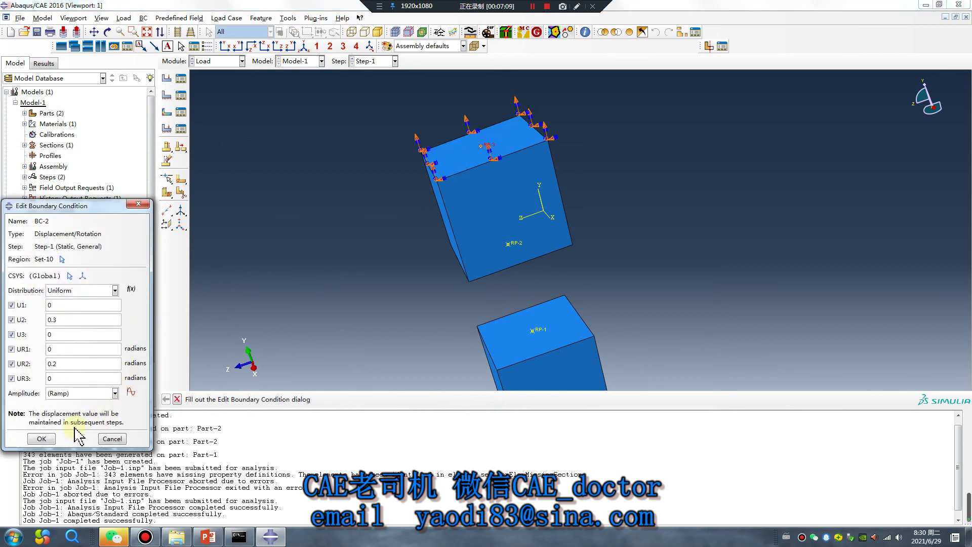
left_click(42, 439)
left_click_drag(446, 282, 523, 284, "ctrl+alt")
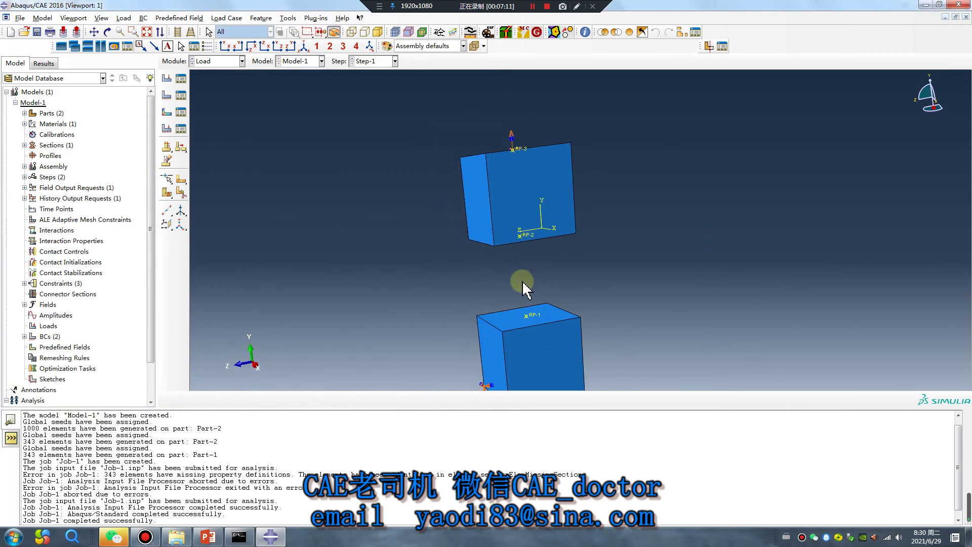
left_click(218, 61)
Resubmit Job-1, overwriting the previous results, and open its results
left_click(219, 166)
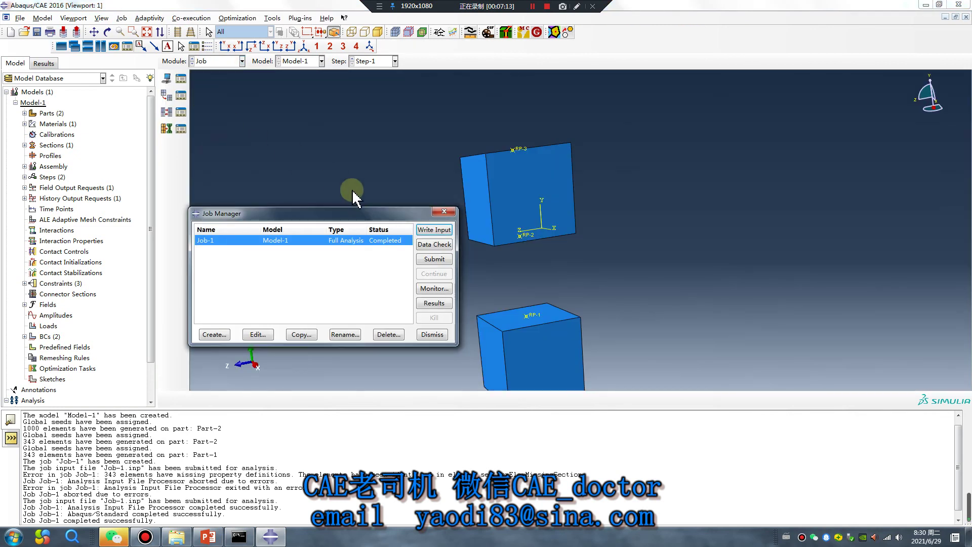
left_click(428, 259)
left_click(47, 315)
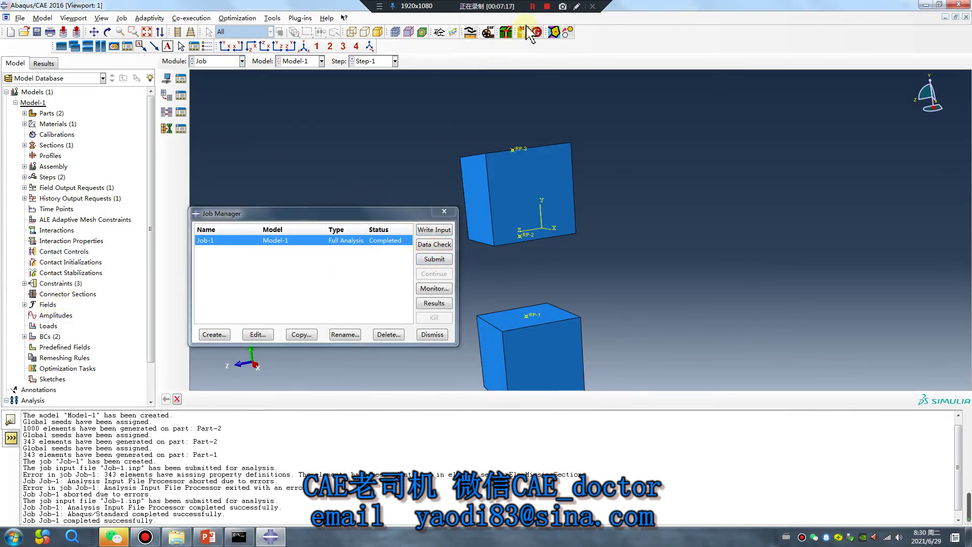
left_click(533, 6)
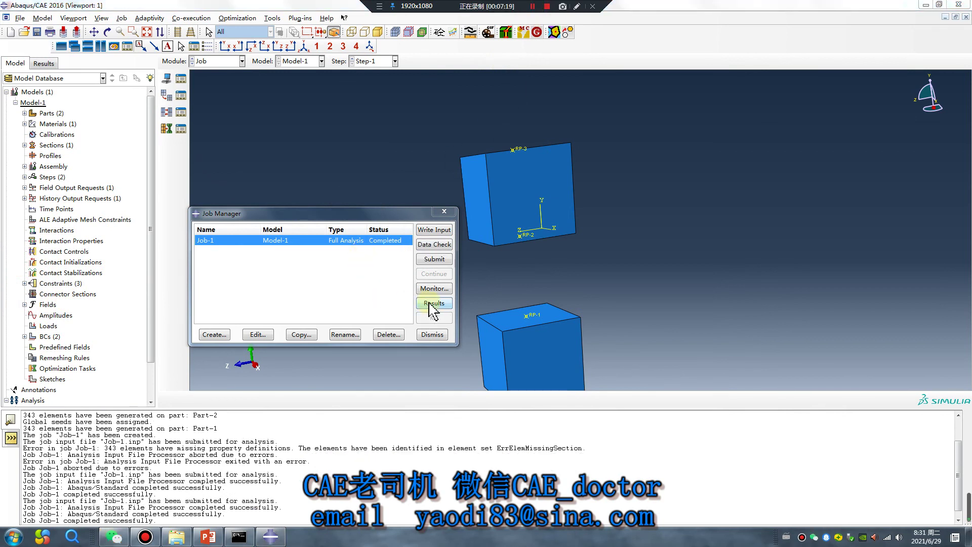
left_click(429, 304)
Plot von Mises contours on the deformed cubes, animate them over time, then stop the animation
left_click(166, 125)
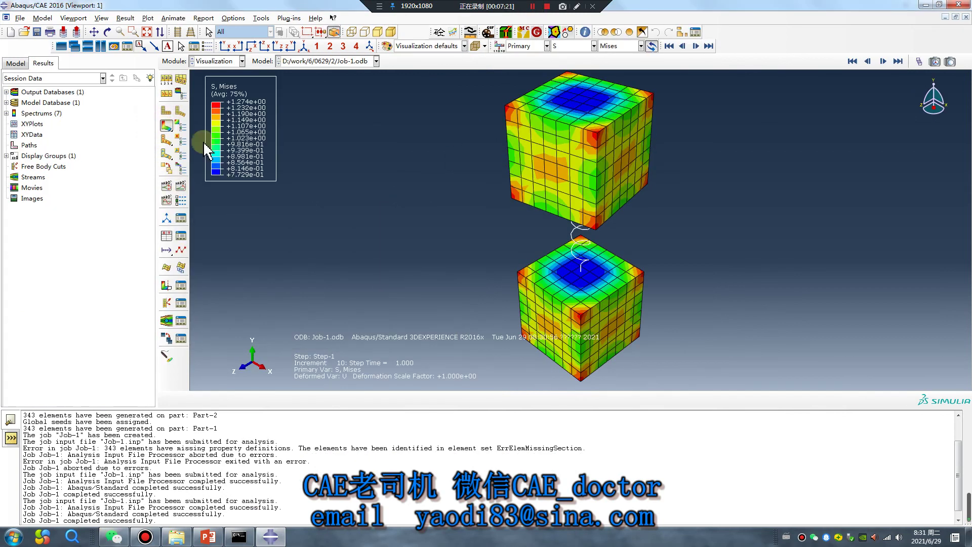
left_click(181, 187)
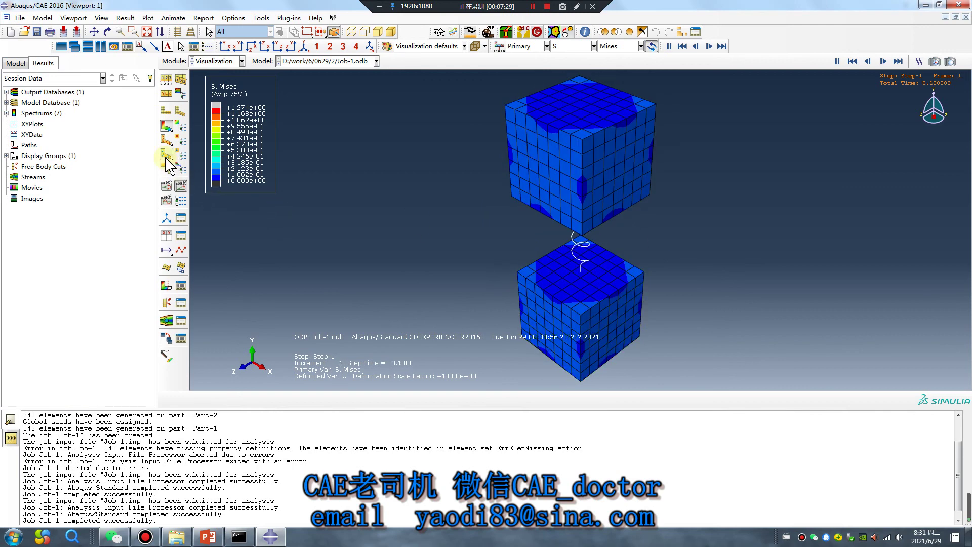
left_click(181, 187)
mouse_move(210, 539)
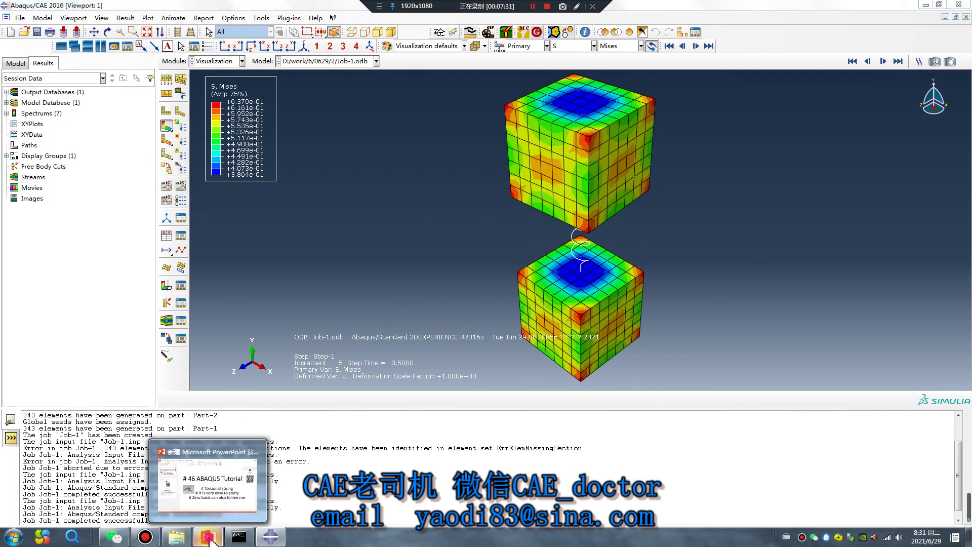
left_click(248, 474)
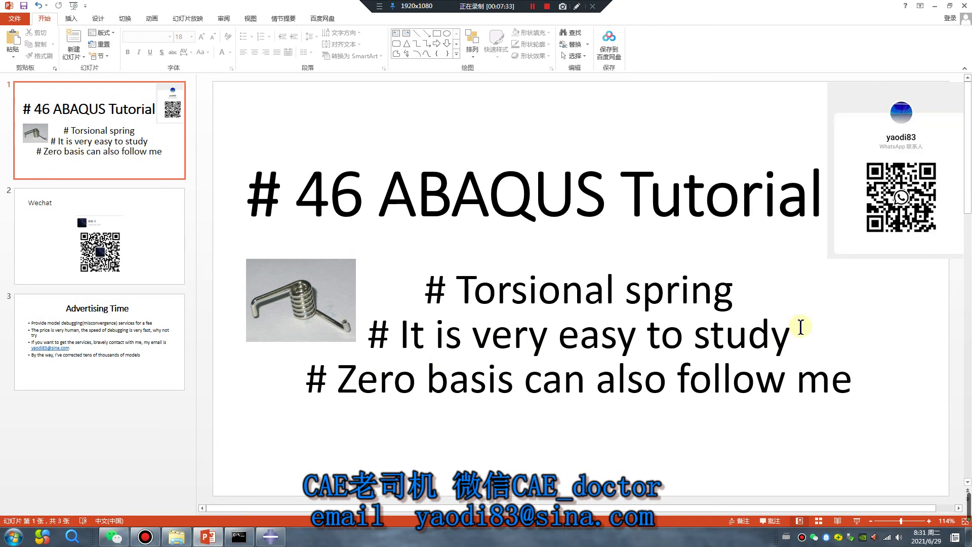
Show the Advertising Time slide of the ABAQUS tutorial presentation in PowerPoint
left_click(162, 339)
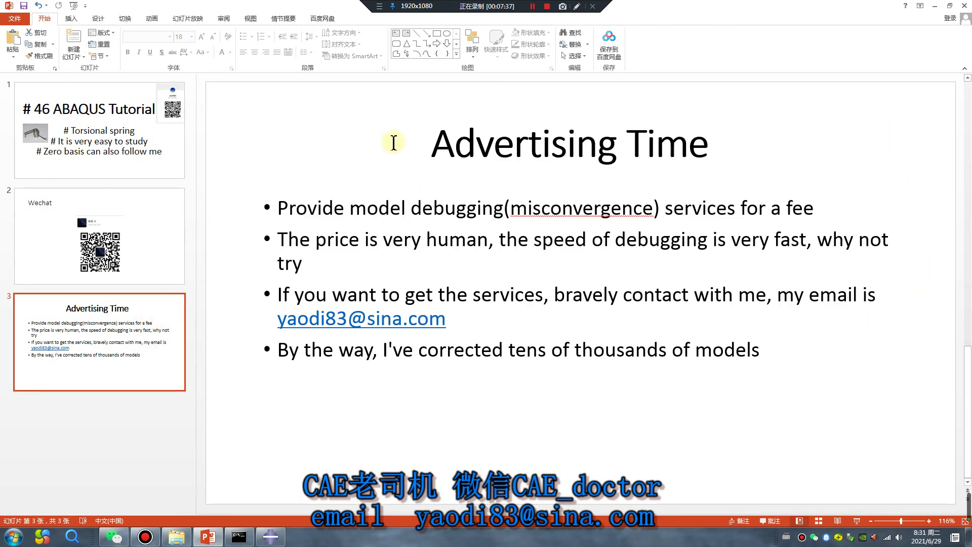